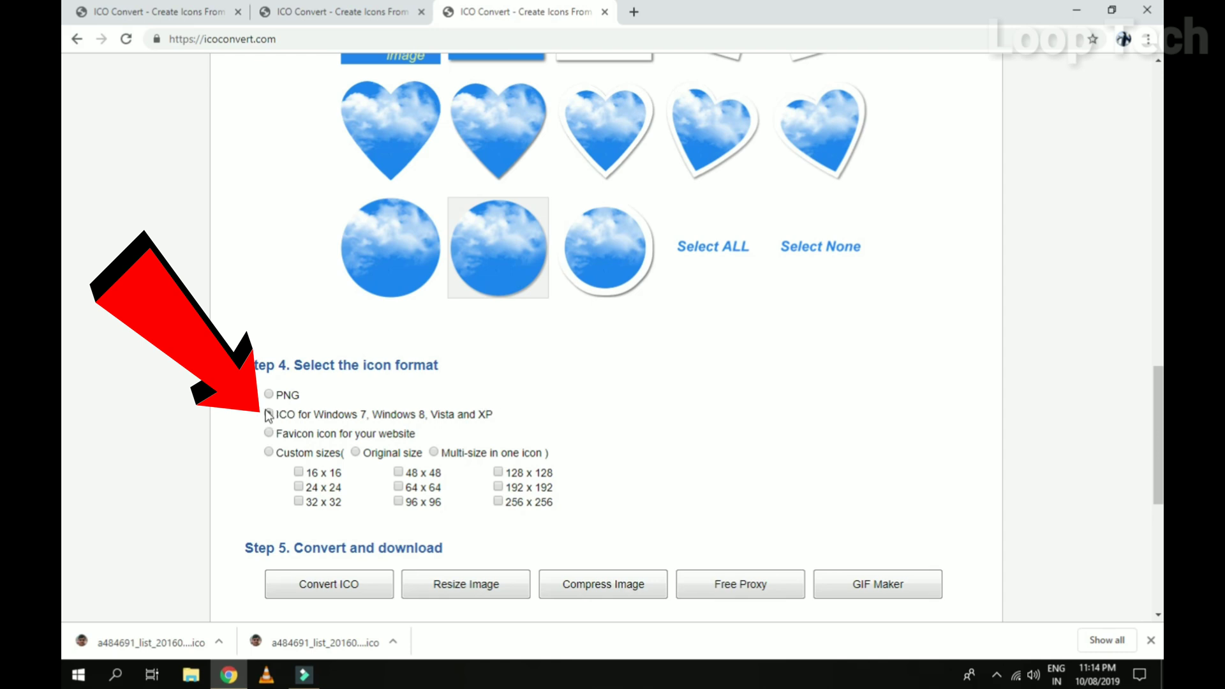
Convert the image to the ICO format for Windows 7, Windows 8, Vista and XP, and download the icon.
scroll(395, 421, down, 3)
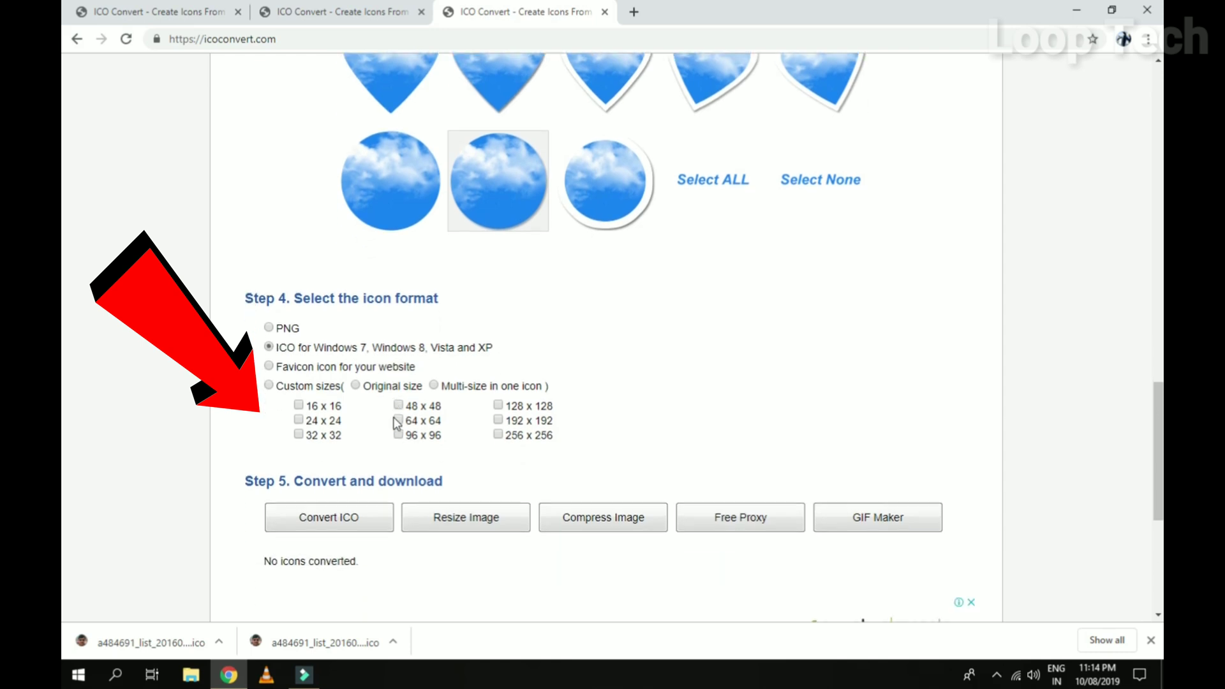
drag(248, 394, 560, 399)
click(657, 373)
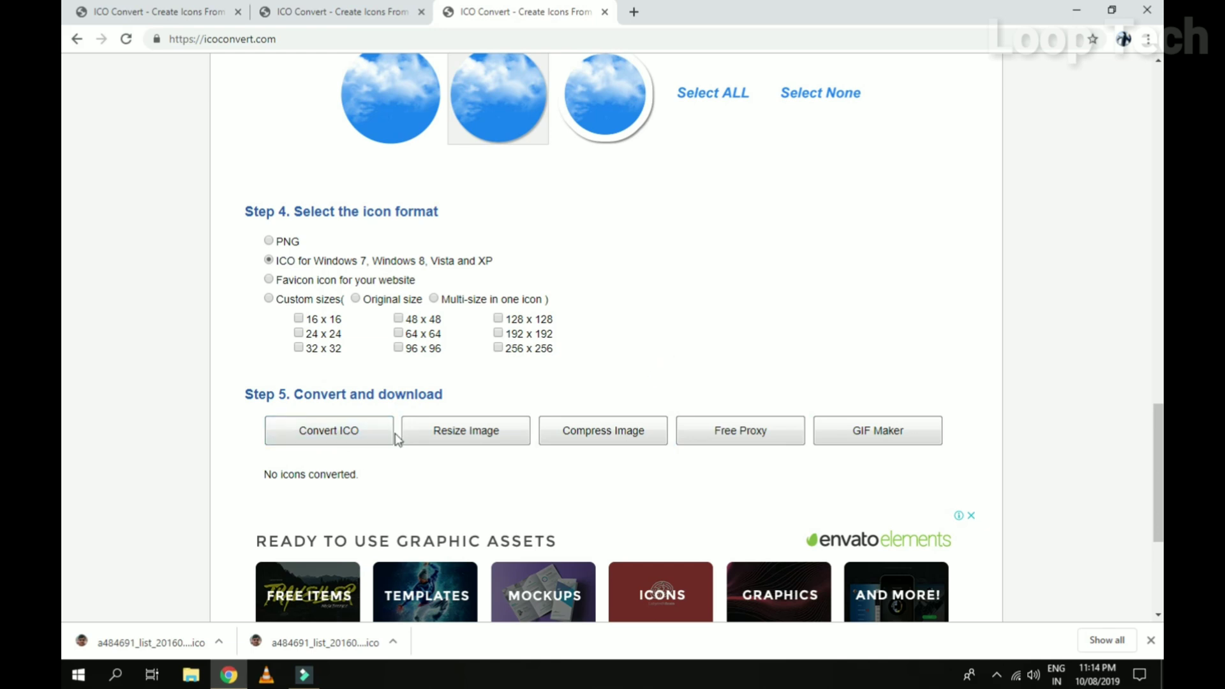
click(346, 436)
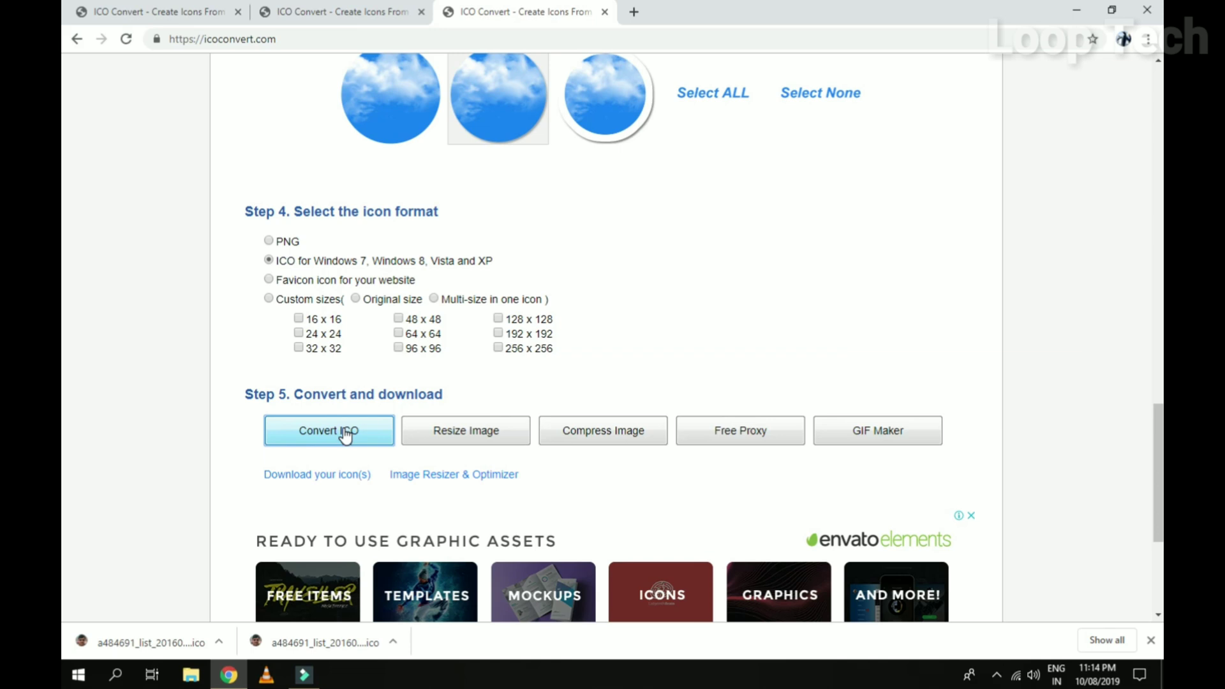
click(331, 476)
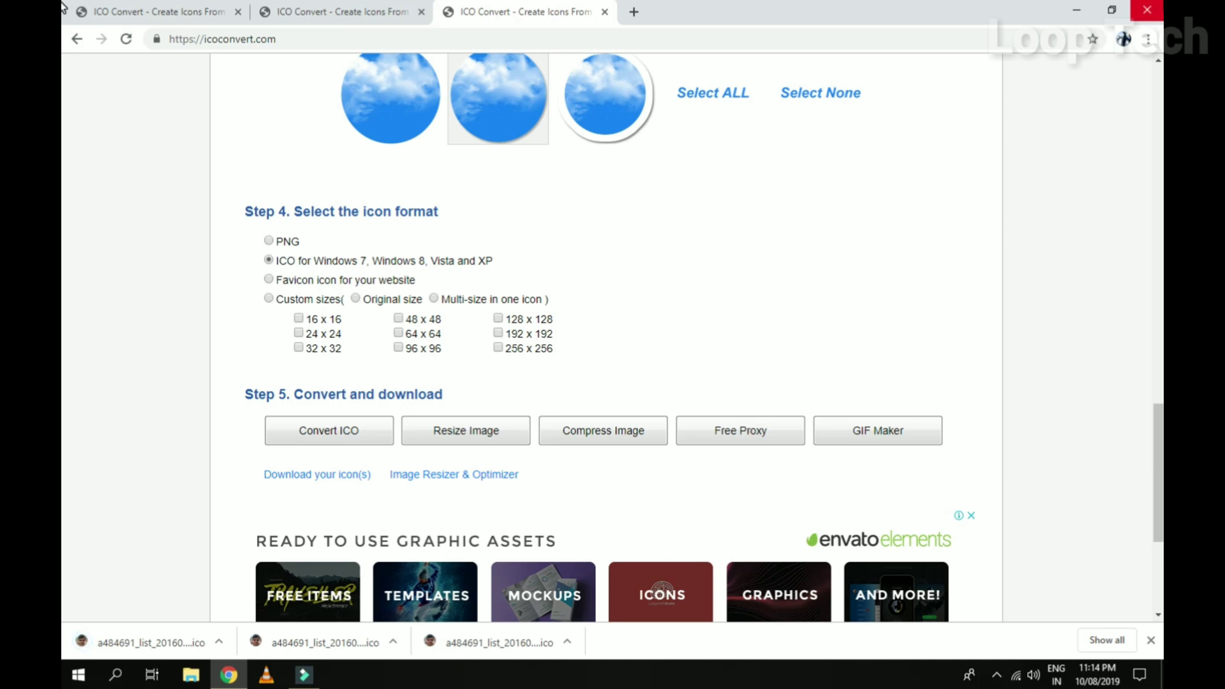
right_click(186, 641)
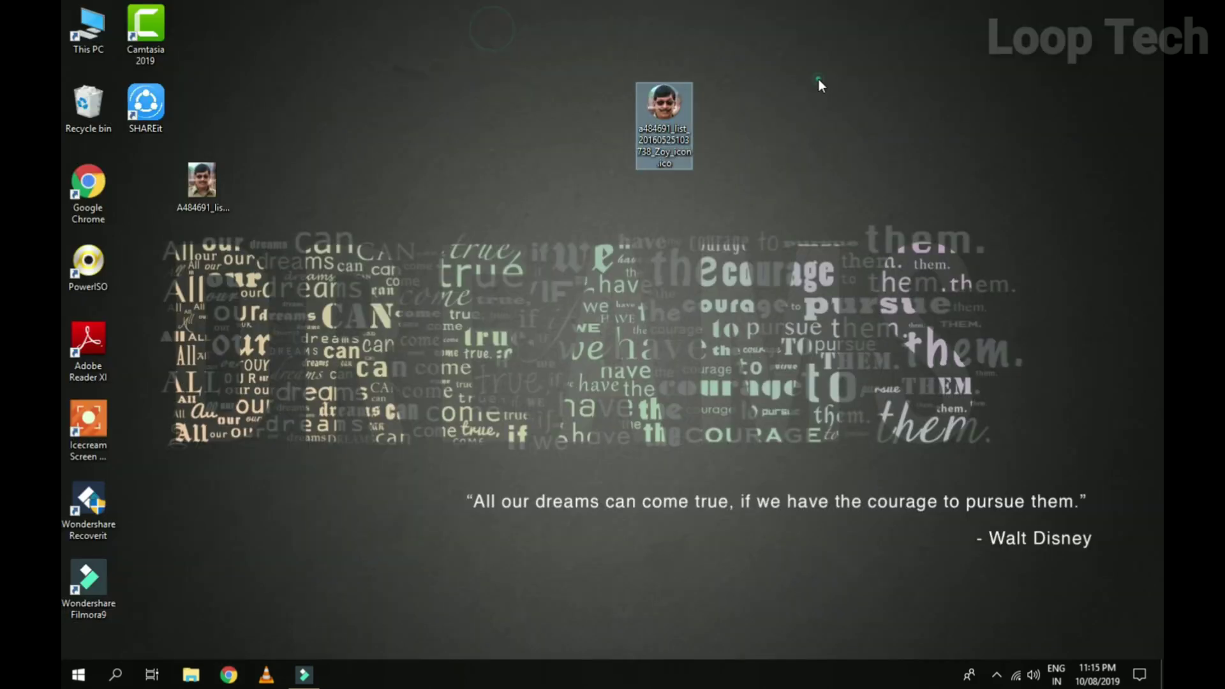
Copy the icon file from the desktop and paste it into the root of the R: drive.
click(818, 79)
drag(606, 59, 801, 256)
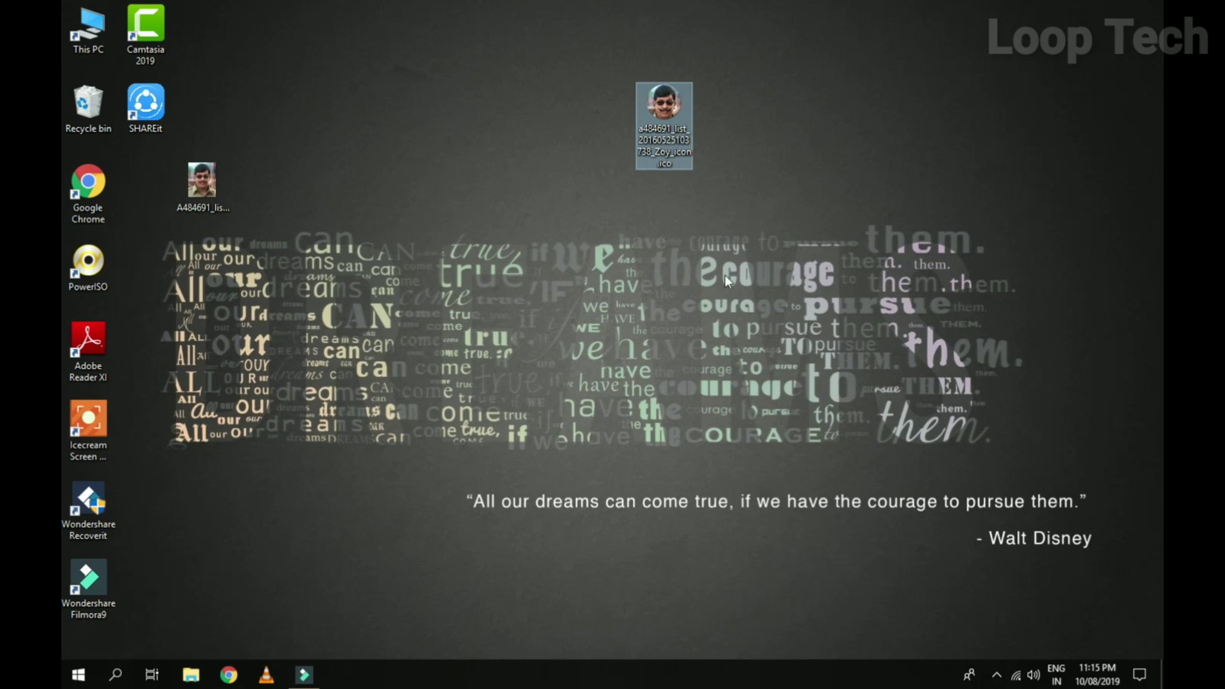
right_click(668, 86)
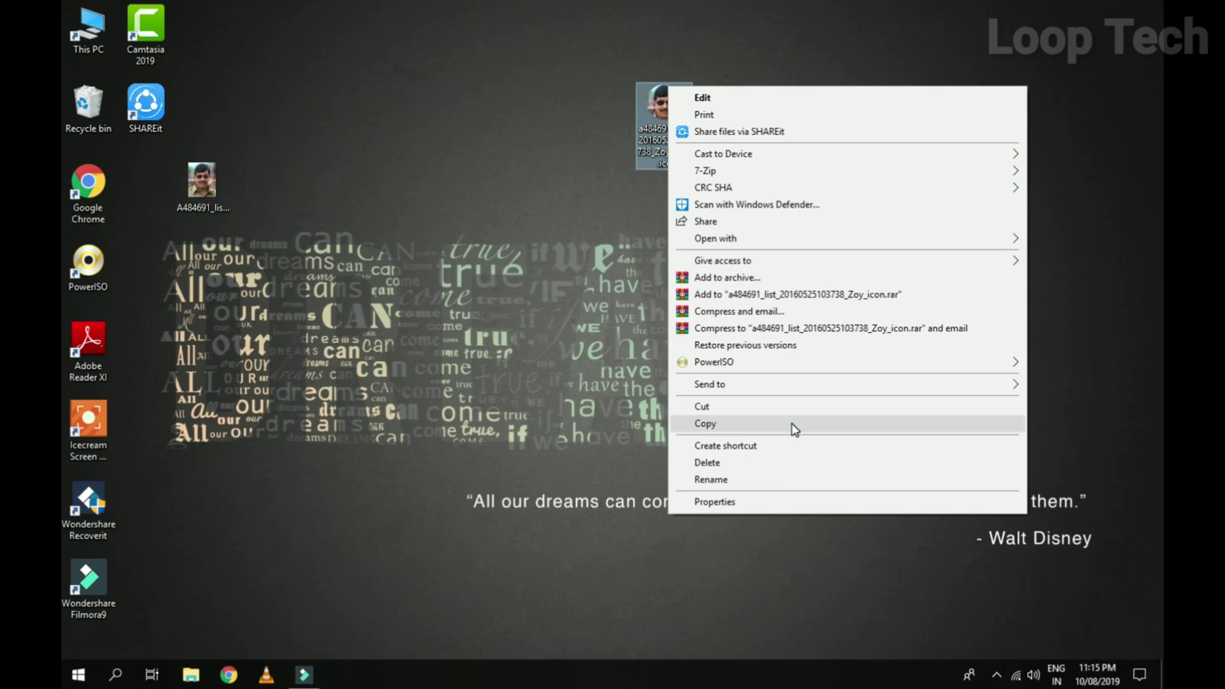
click(705, 424)
double_click(88, 28)
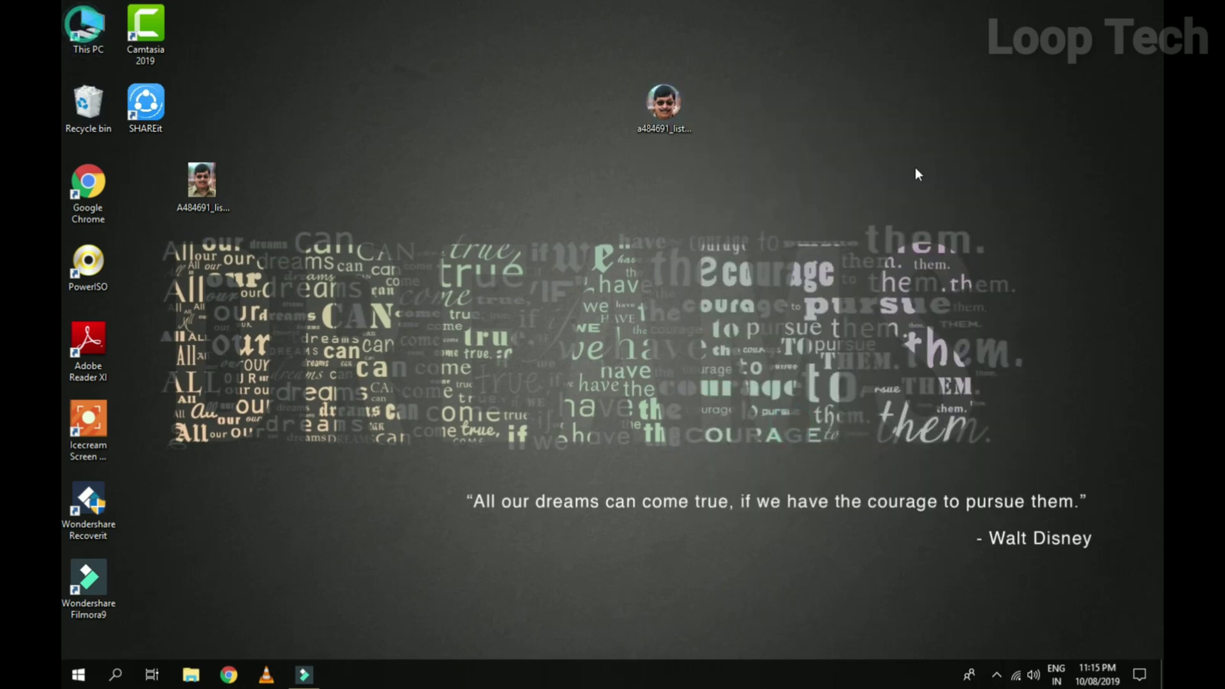
double_click(555, 552)
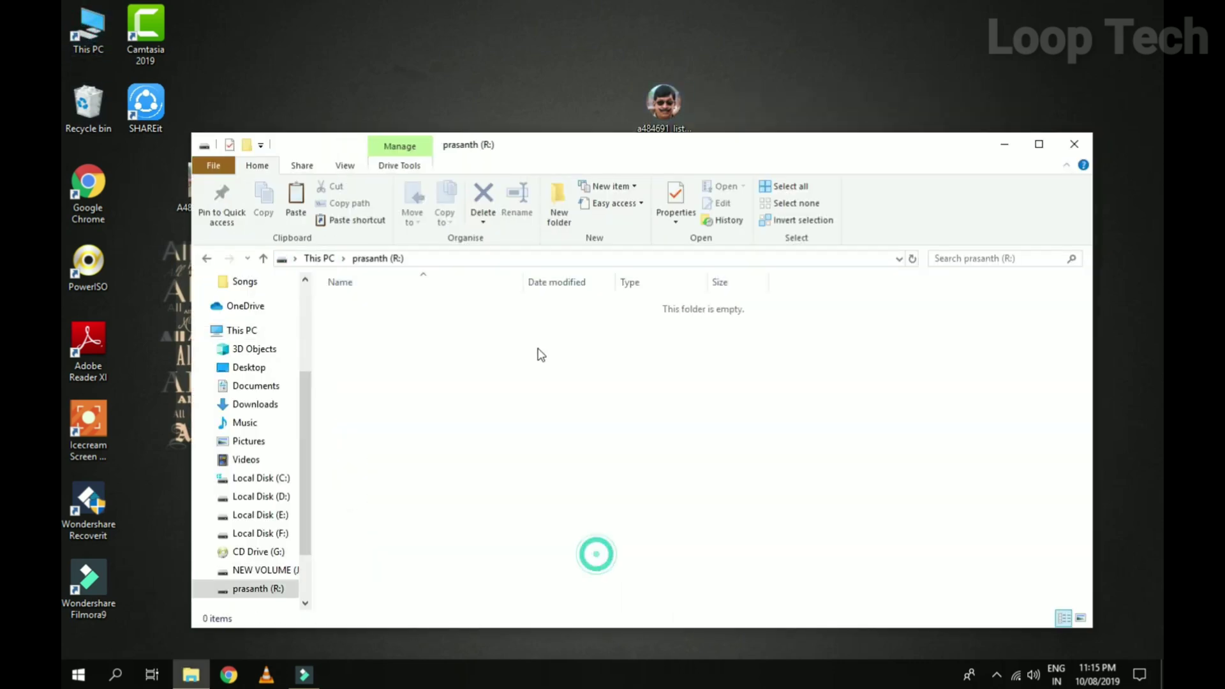
right_click(514, 369)
click(591, 474)
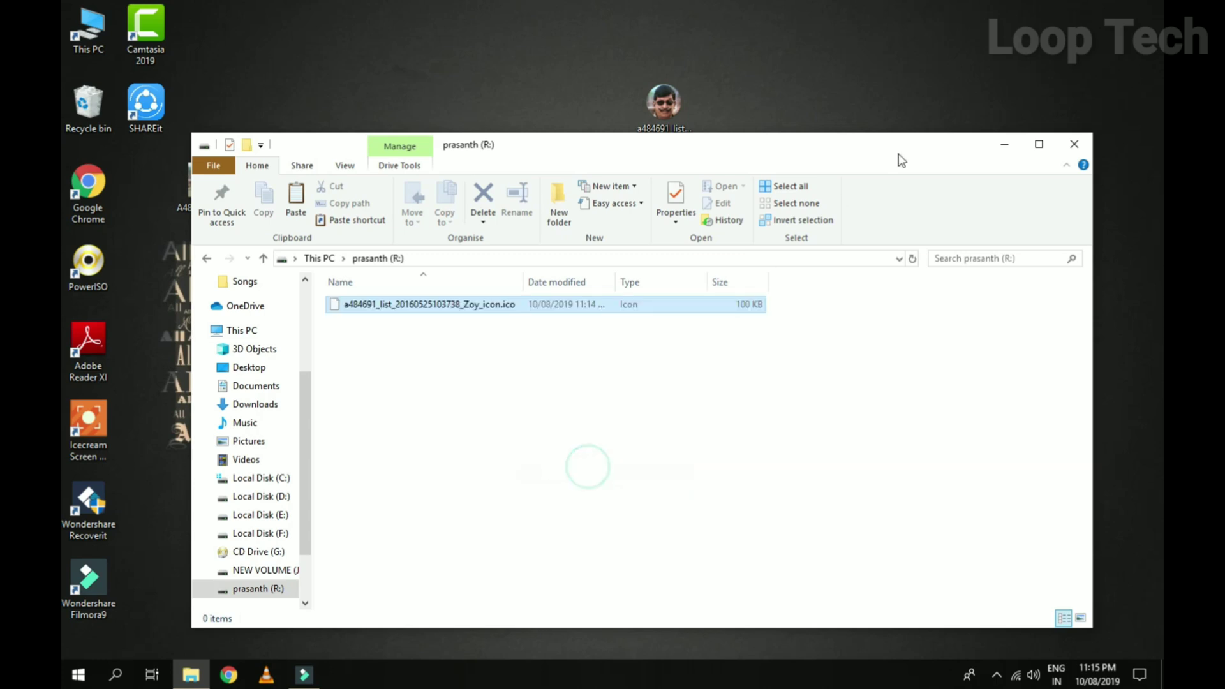
Maximize the drive's folder window and show its contents as large icons.
click(1039, 145)
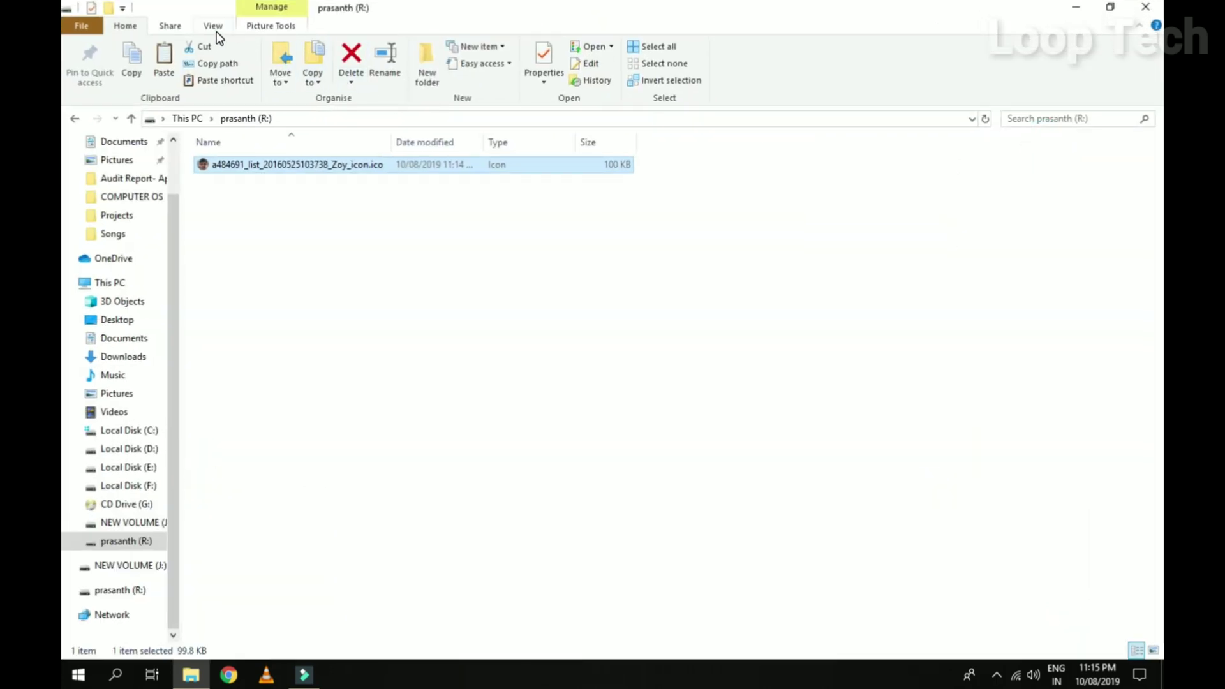
click(214, 27)
click(312, 49)
click(470, 305)
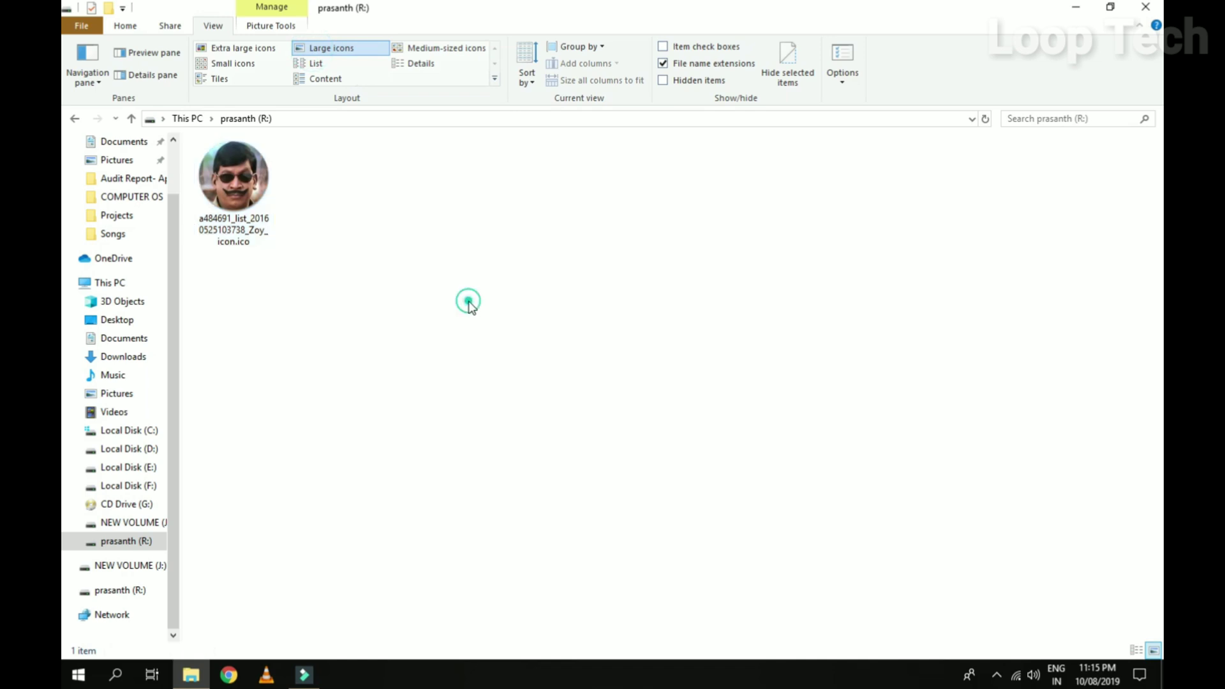
Create a new text document beside the icon file on the R: drive.
right_click(375, 203)
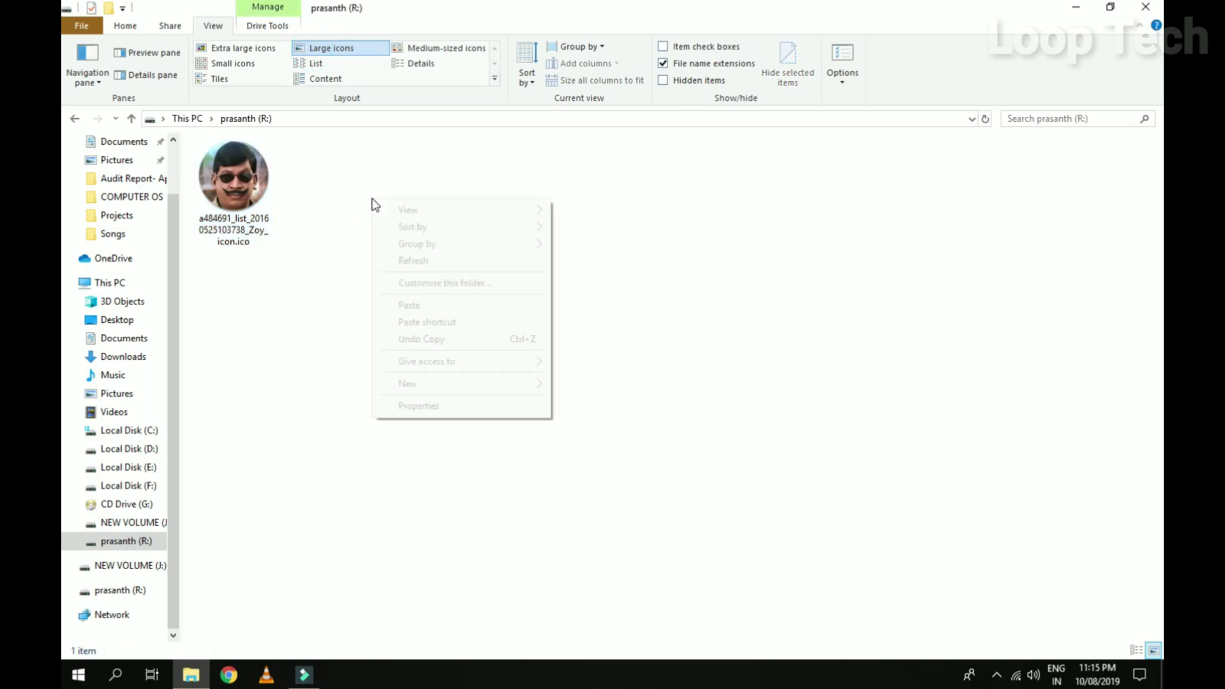
click(474, 387)
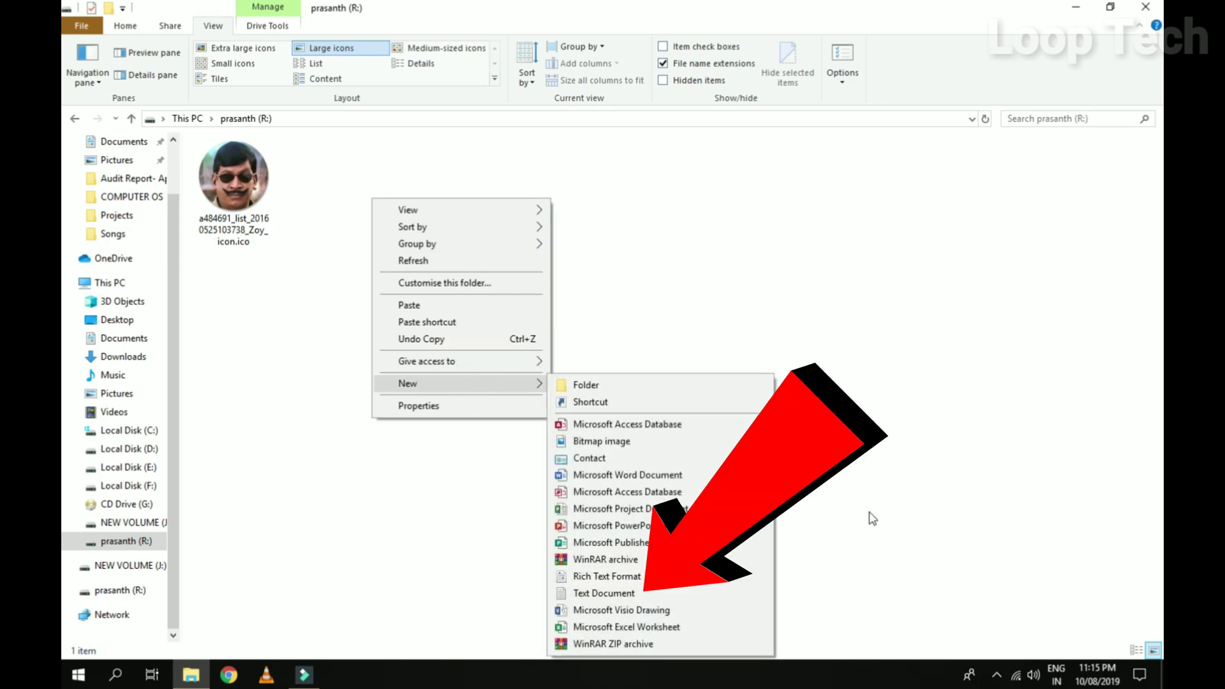
click(641, 594)
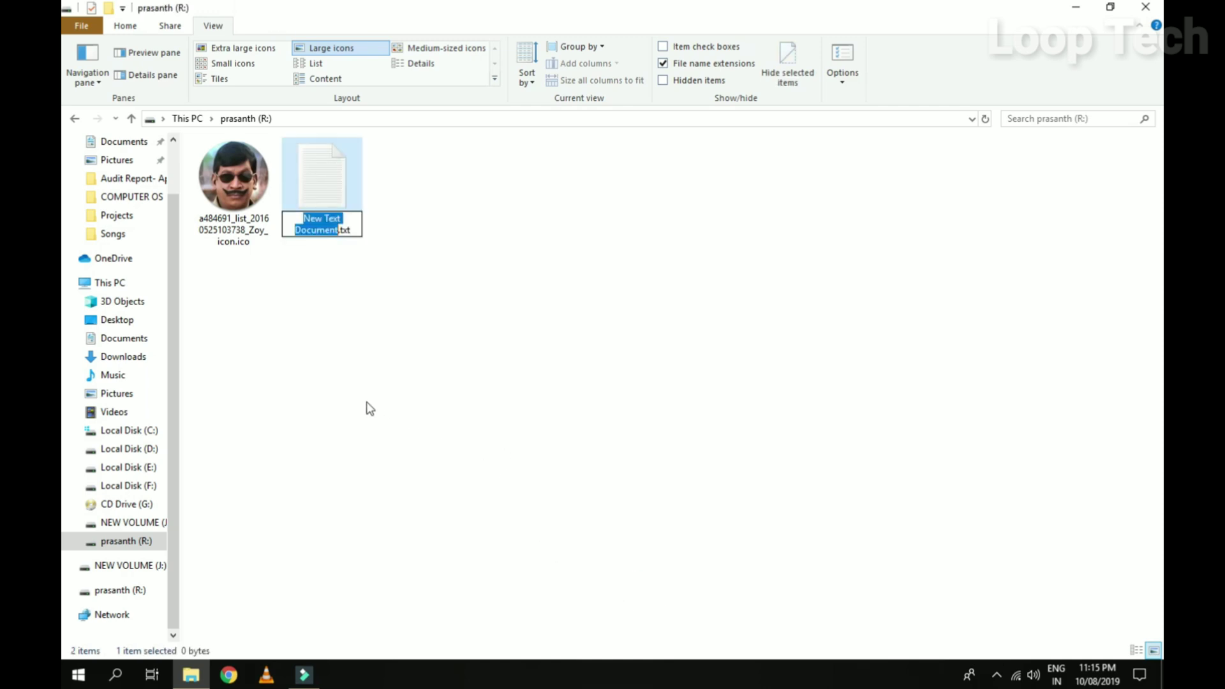
double_click(336, 171)
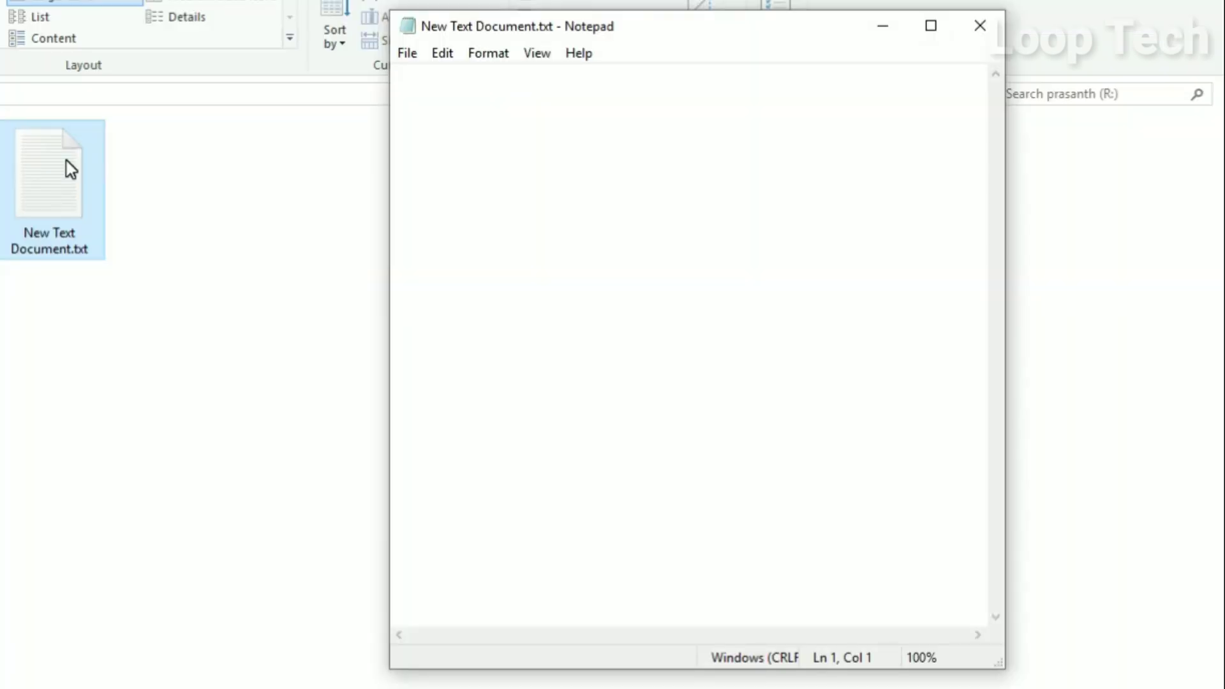
text([)
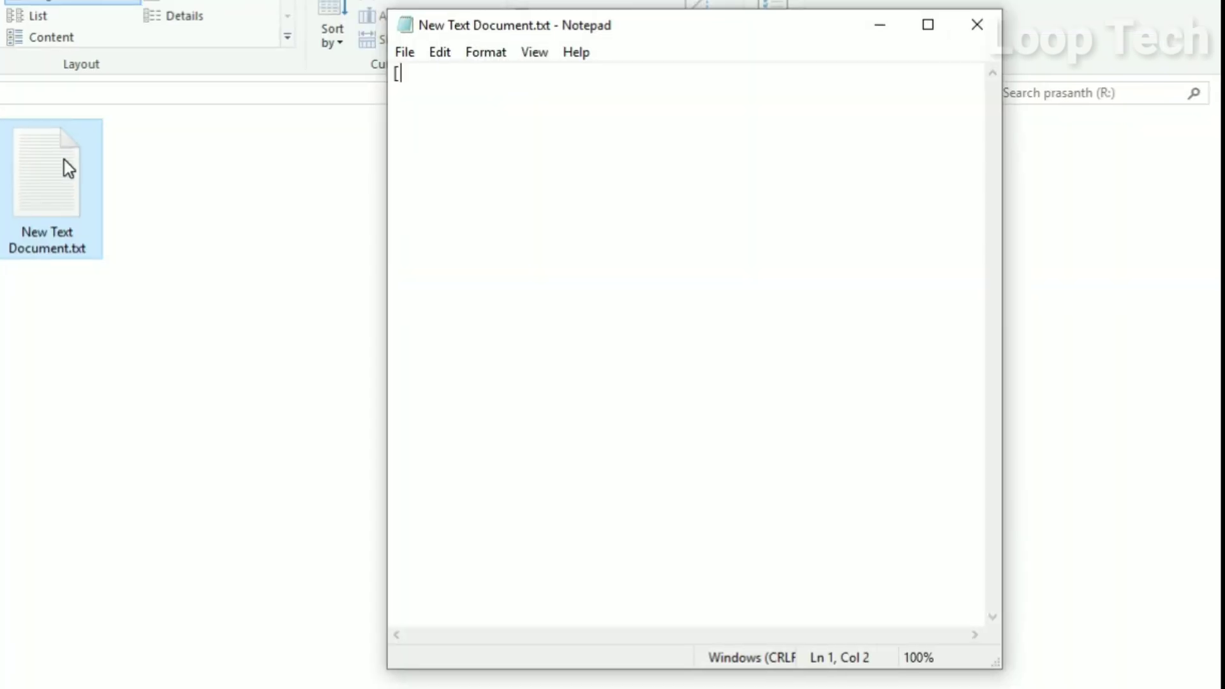
text(auto)
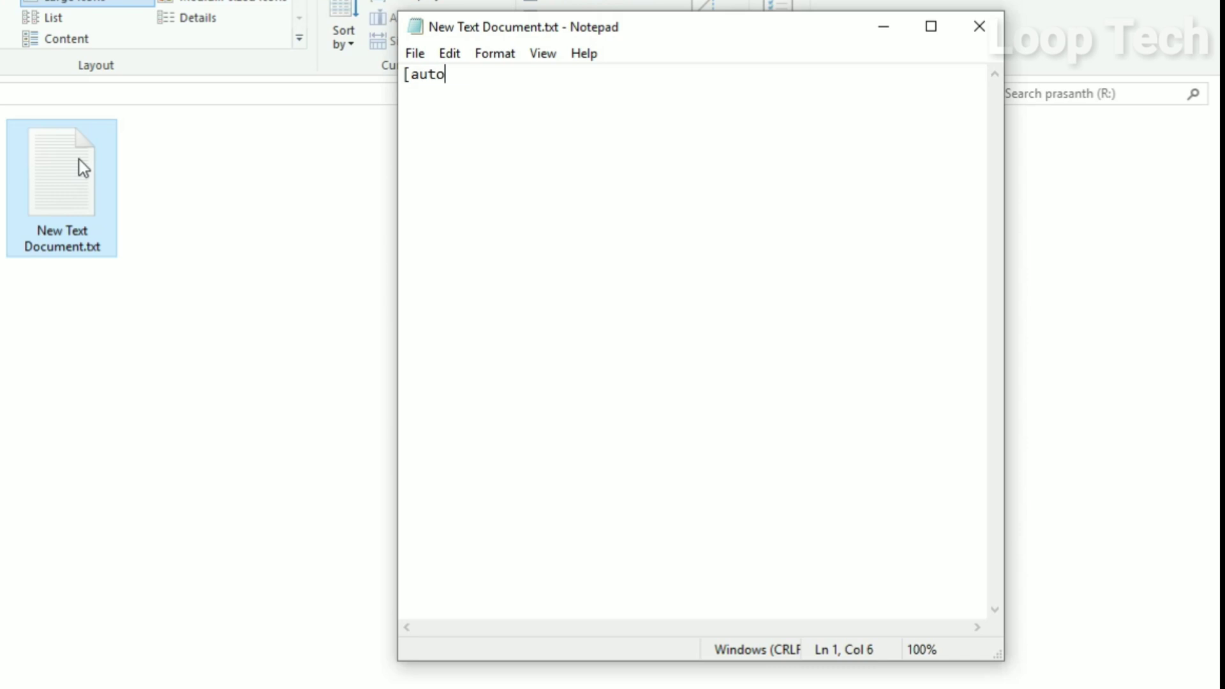
text(run)
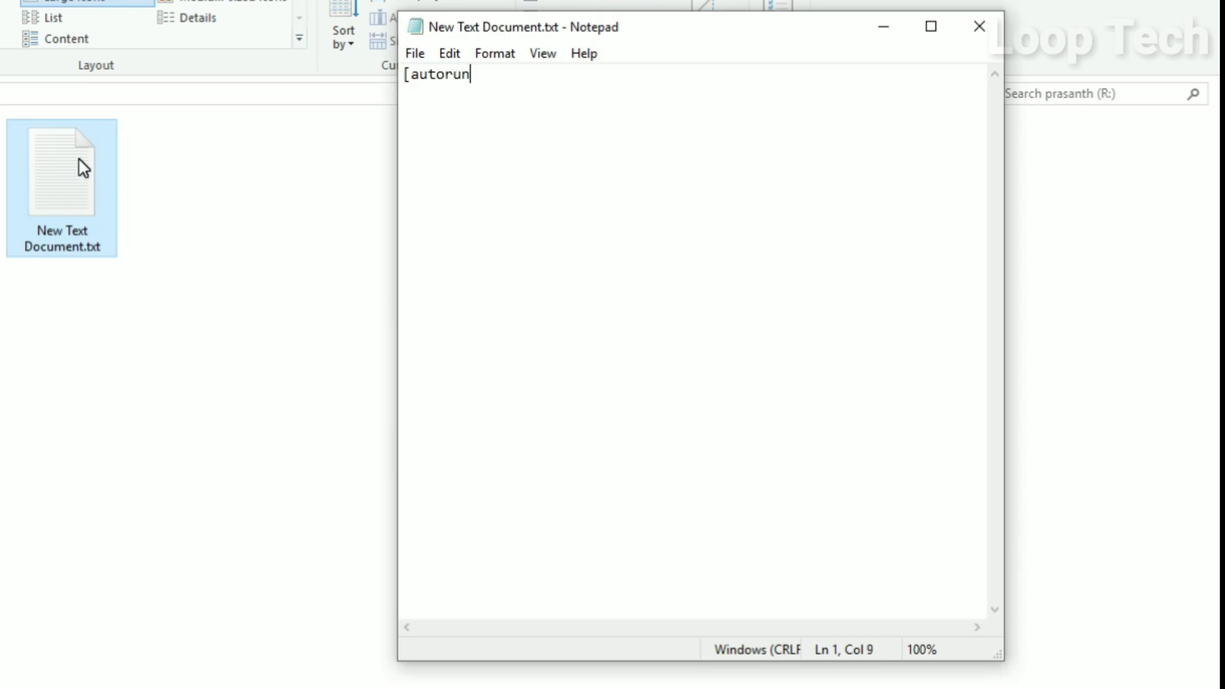
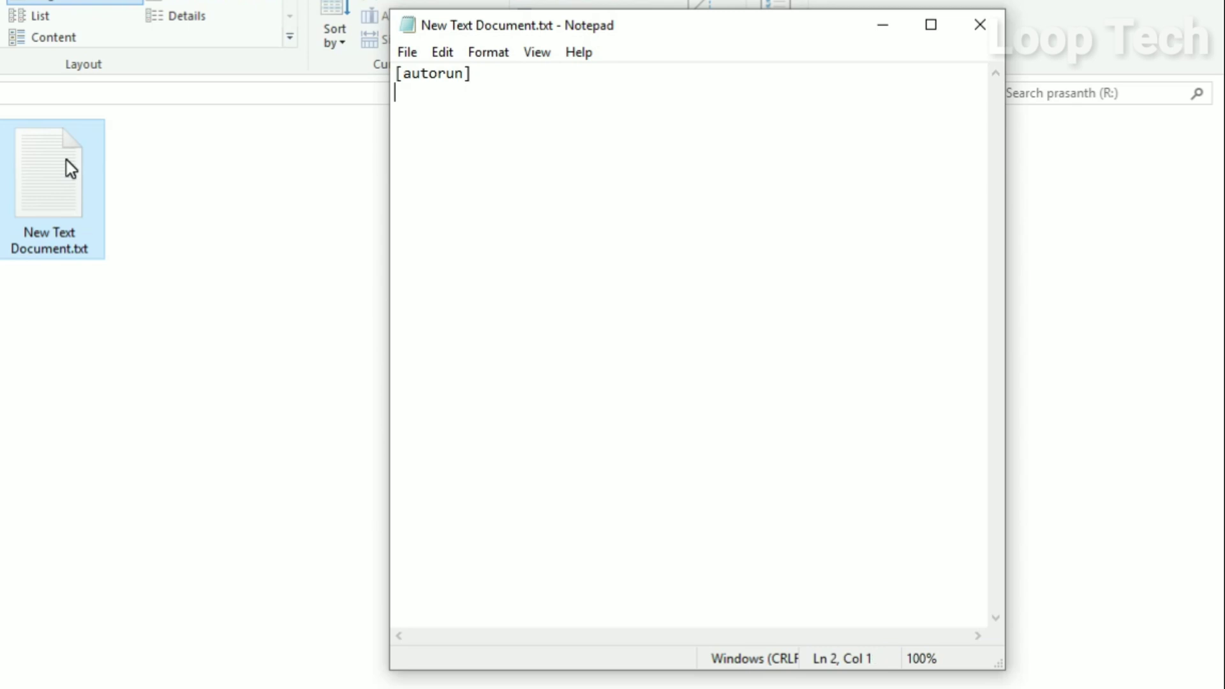
text(icon)
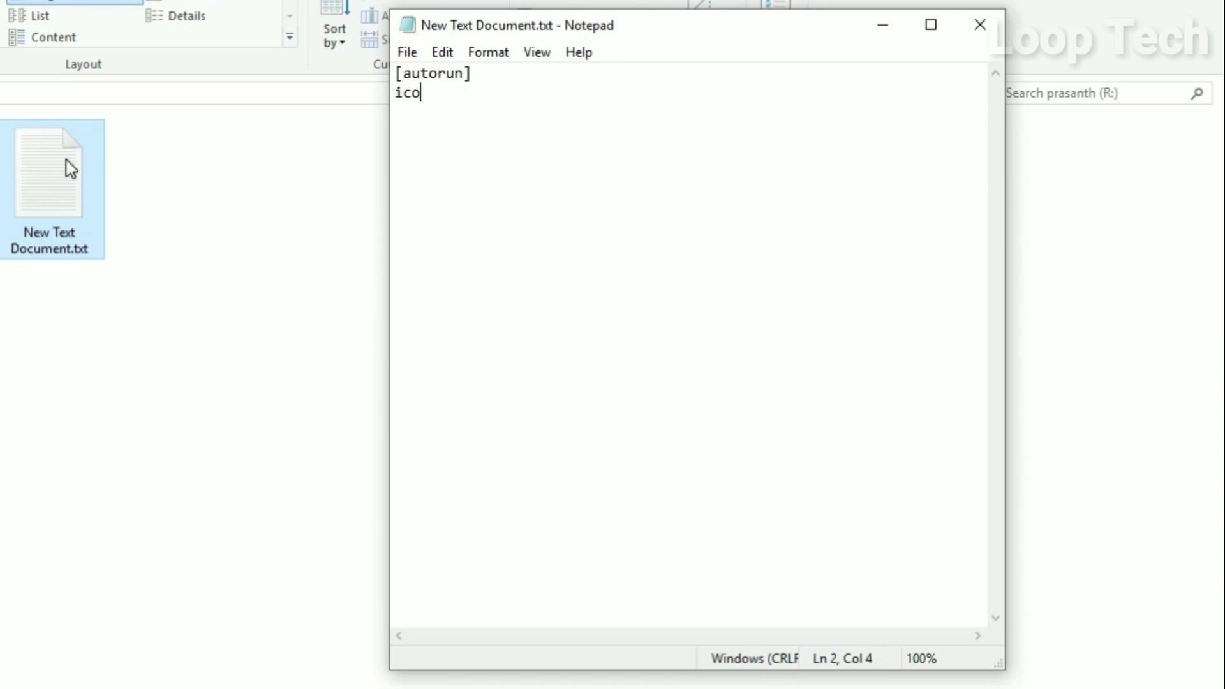
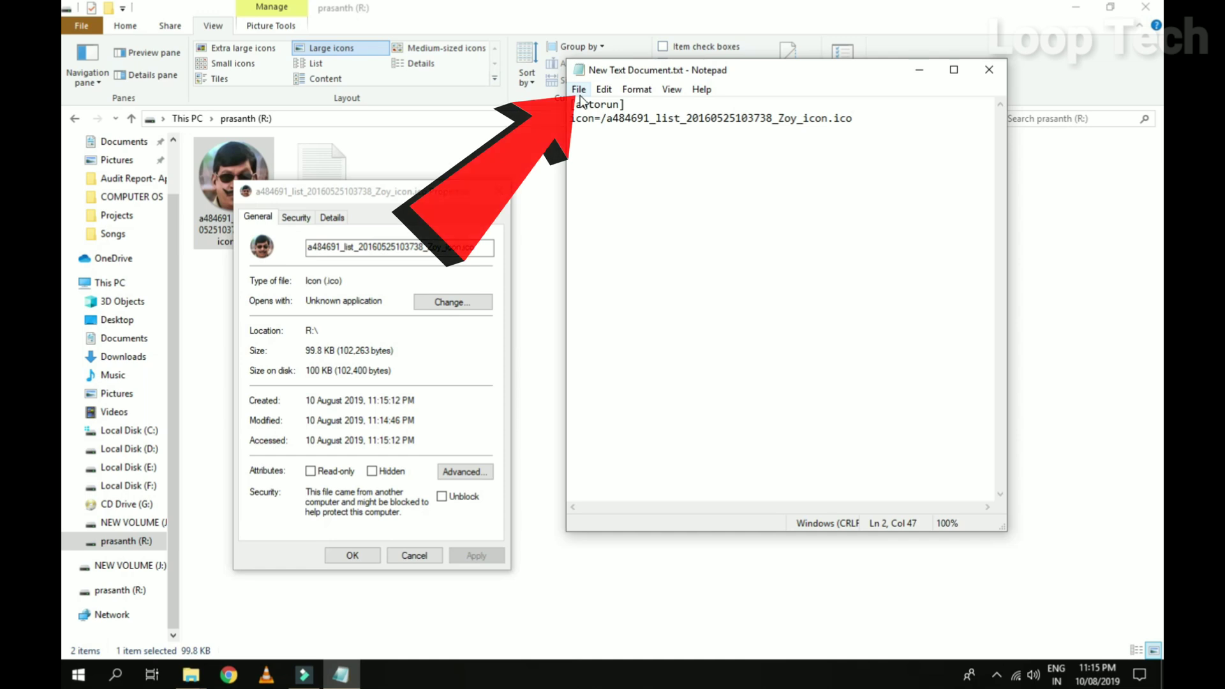
Save the text document, then close it and the icon file's properties.
click(577, 93)
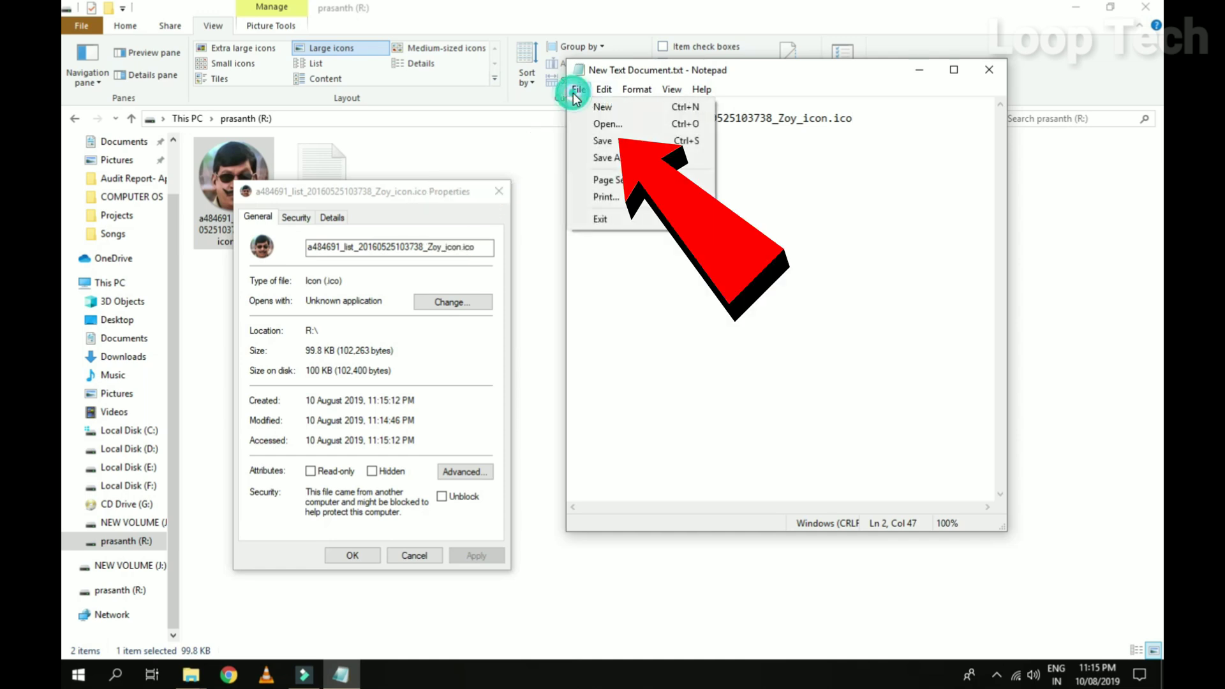
click(602, 141)
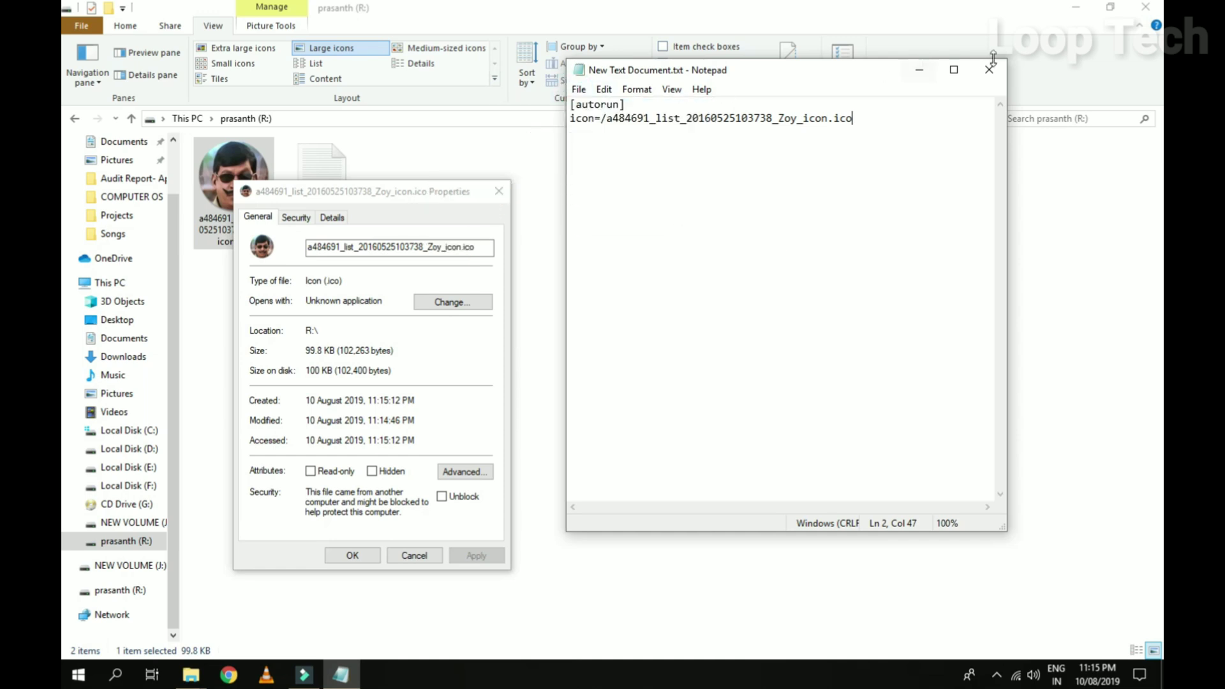
click(989, 70)
click(499, 191)
right_click(642, 261)
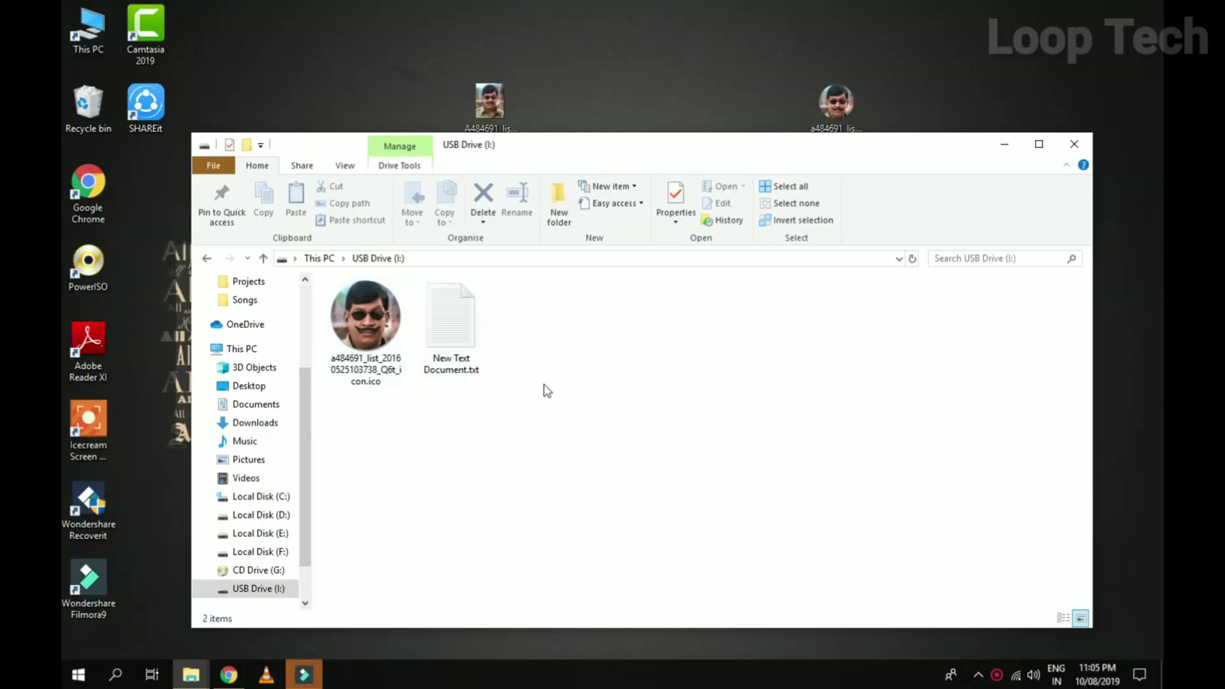
Rename New Text Document.txt on USB Drive (I:) to autorun.inf and accept the extension change.
click(483, 330)
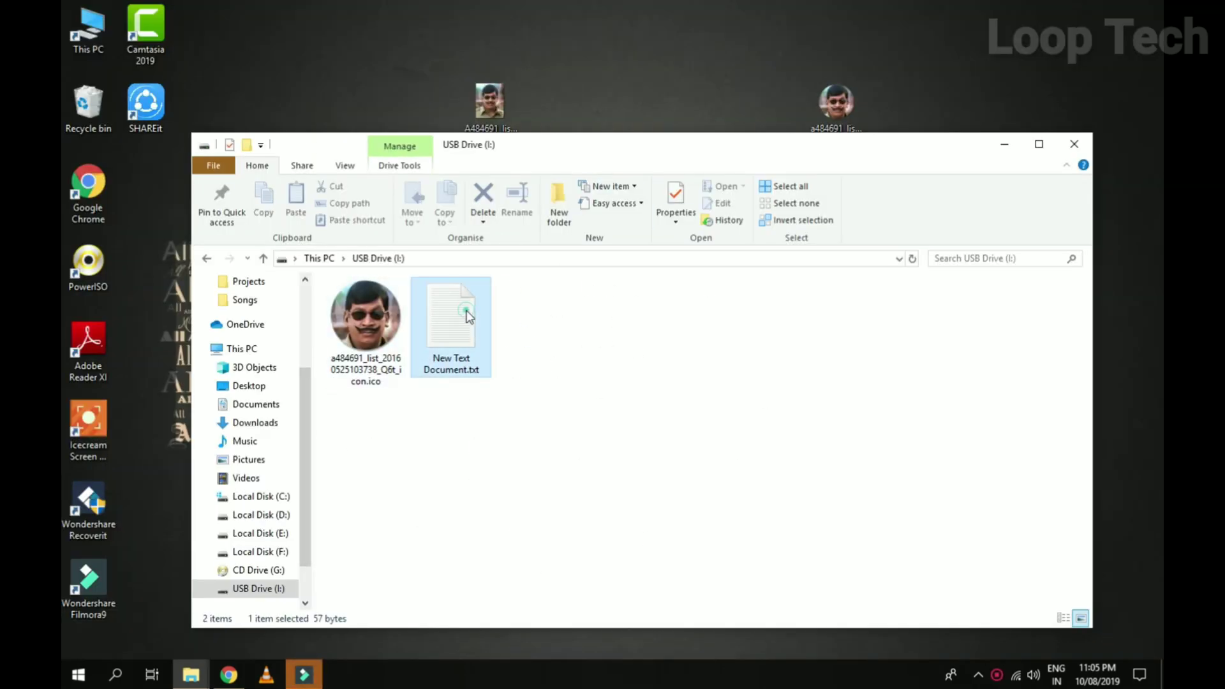
click(1038, 144)
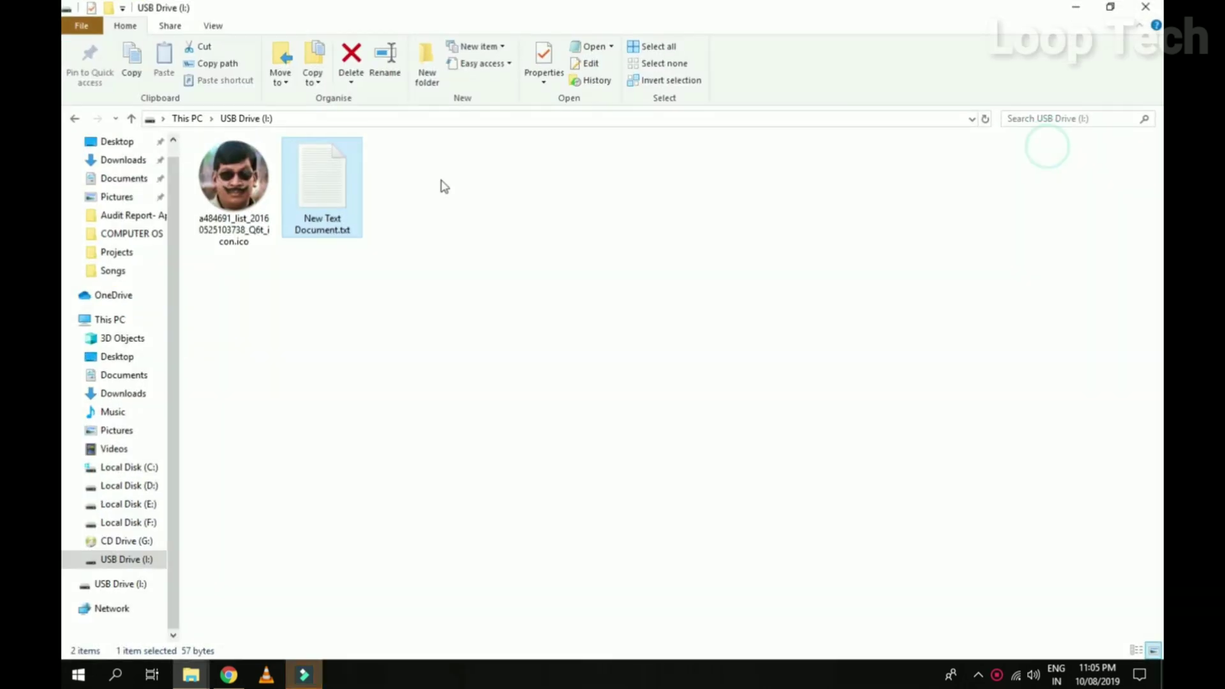
right_click(304, 171)
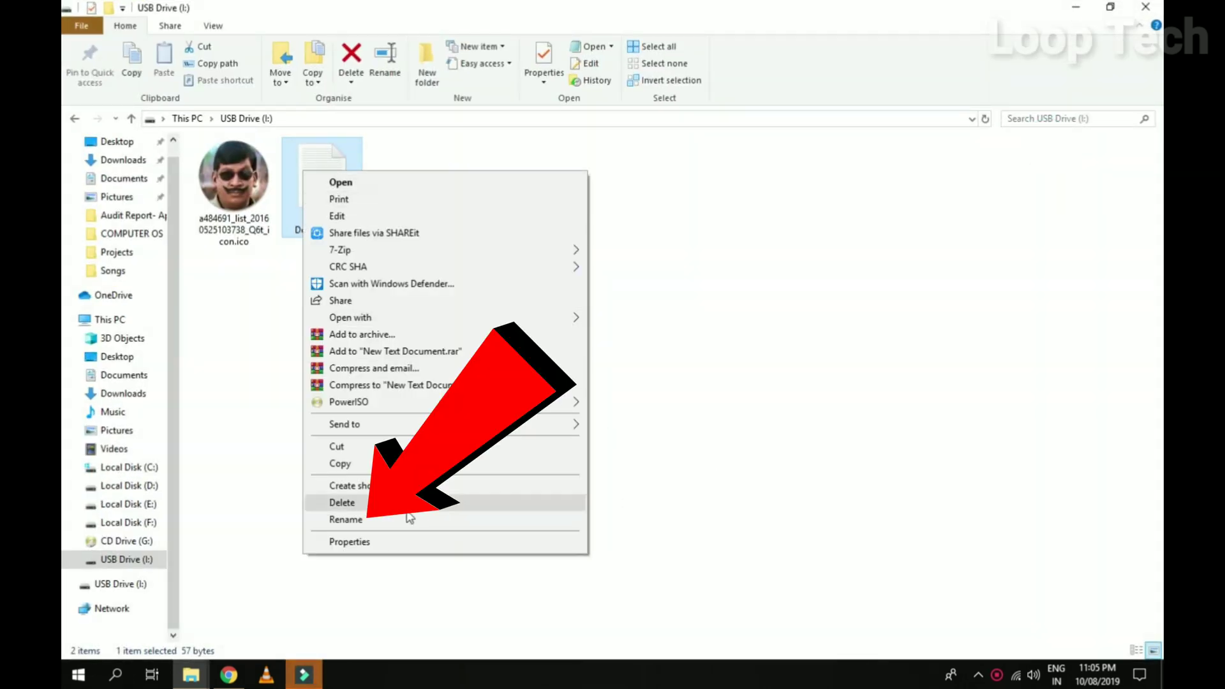
click(426, 519)
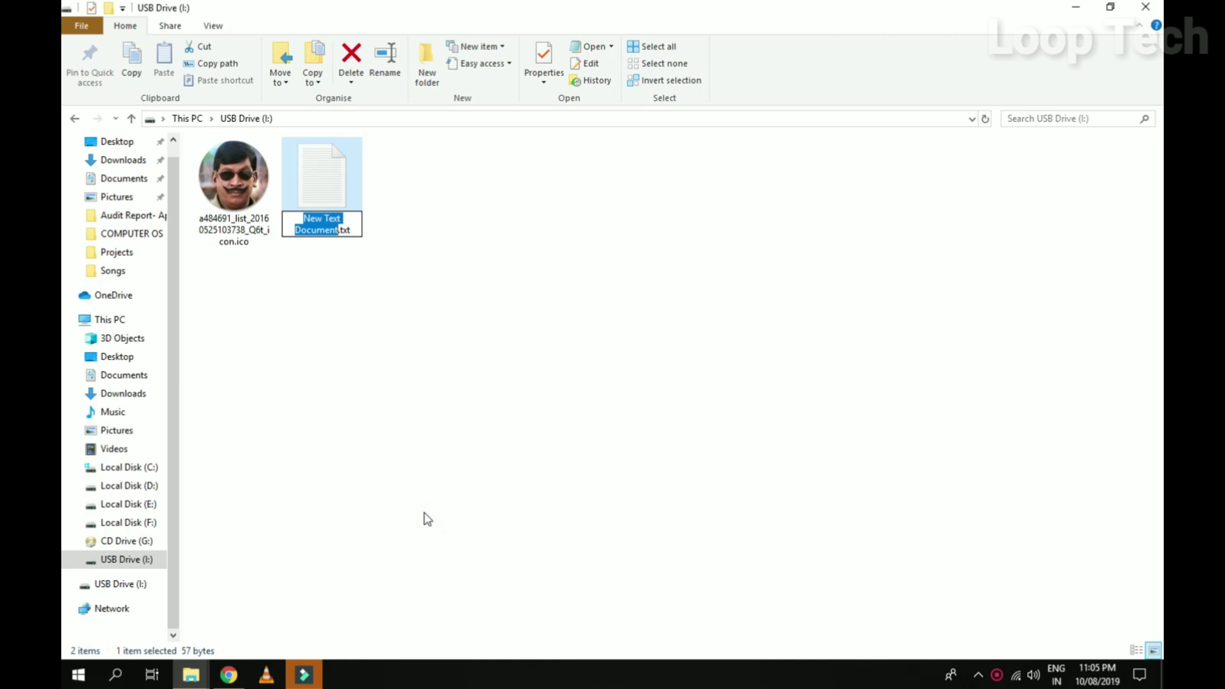
drag(304, 223, 365, 229)
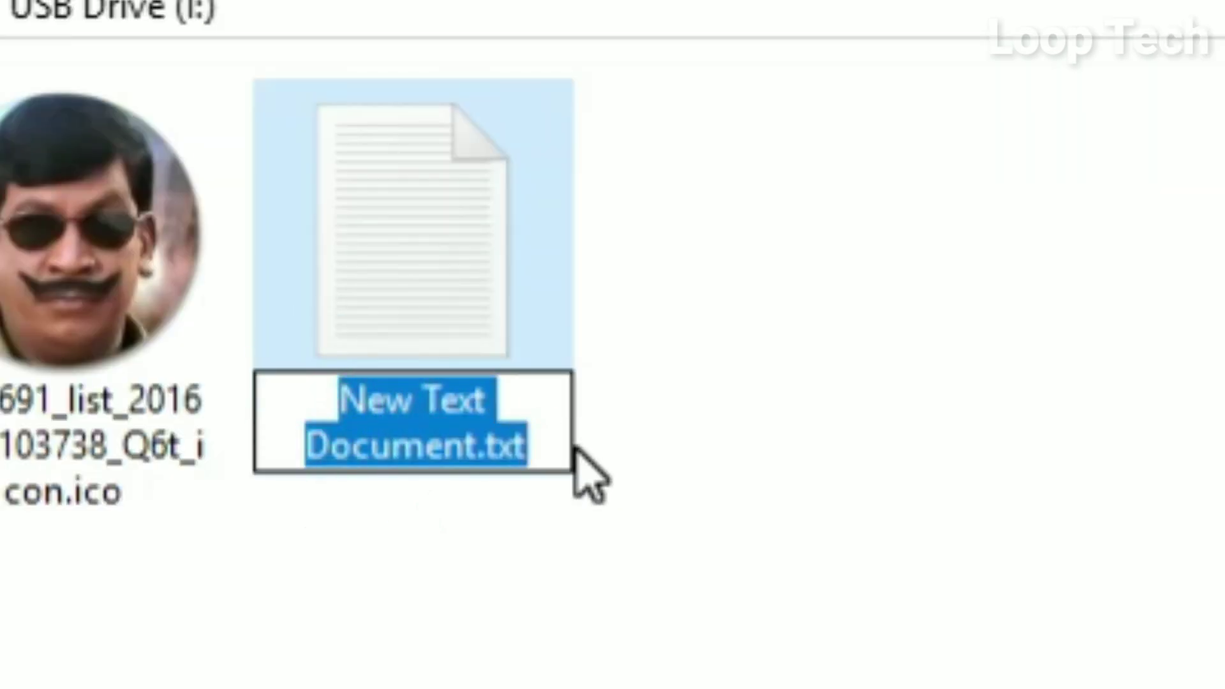
key(BackSpace)
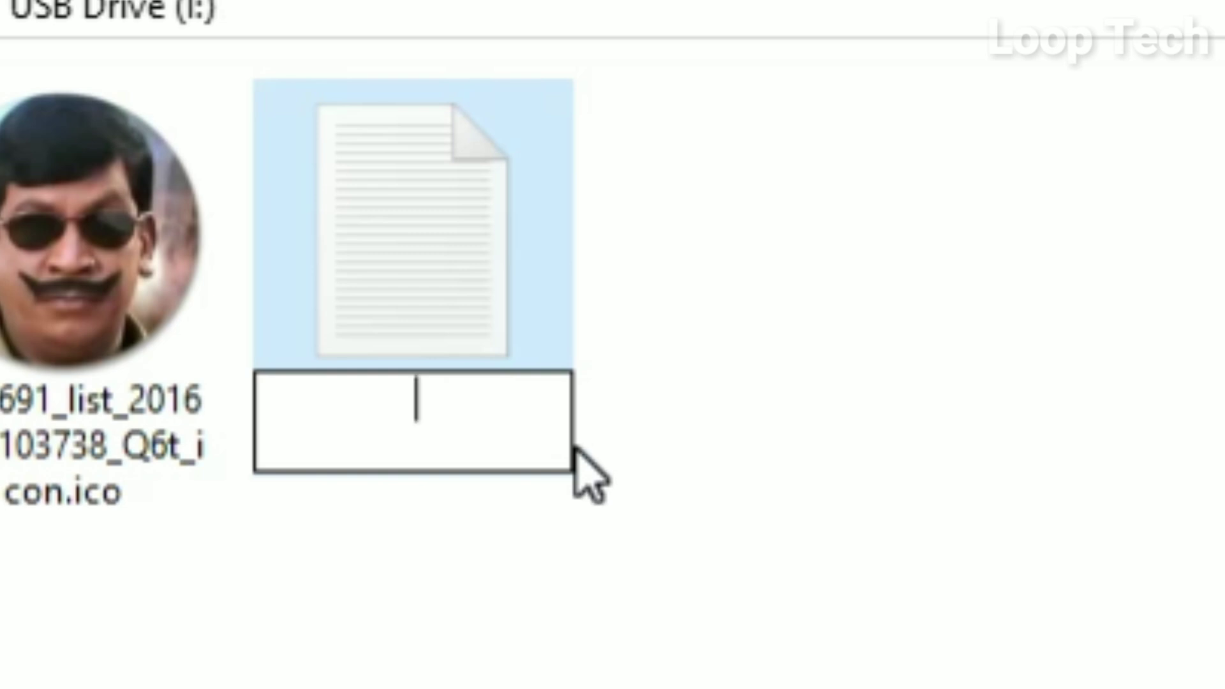
text(au)
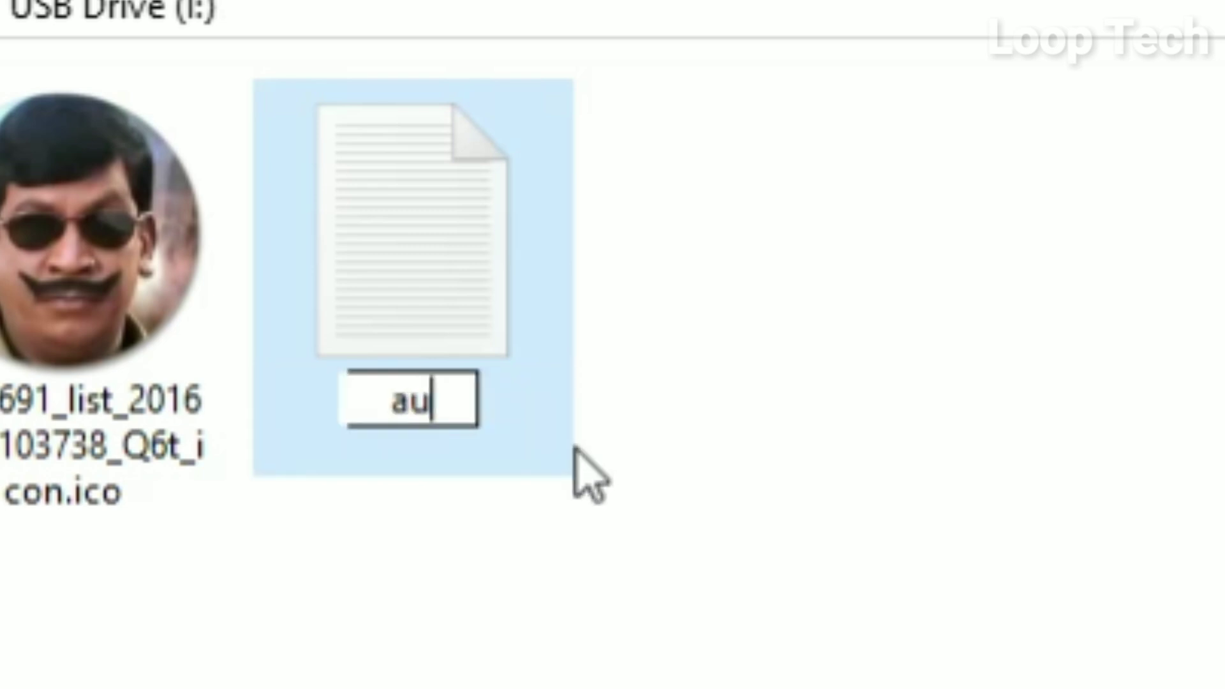
text(torun.inf)
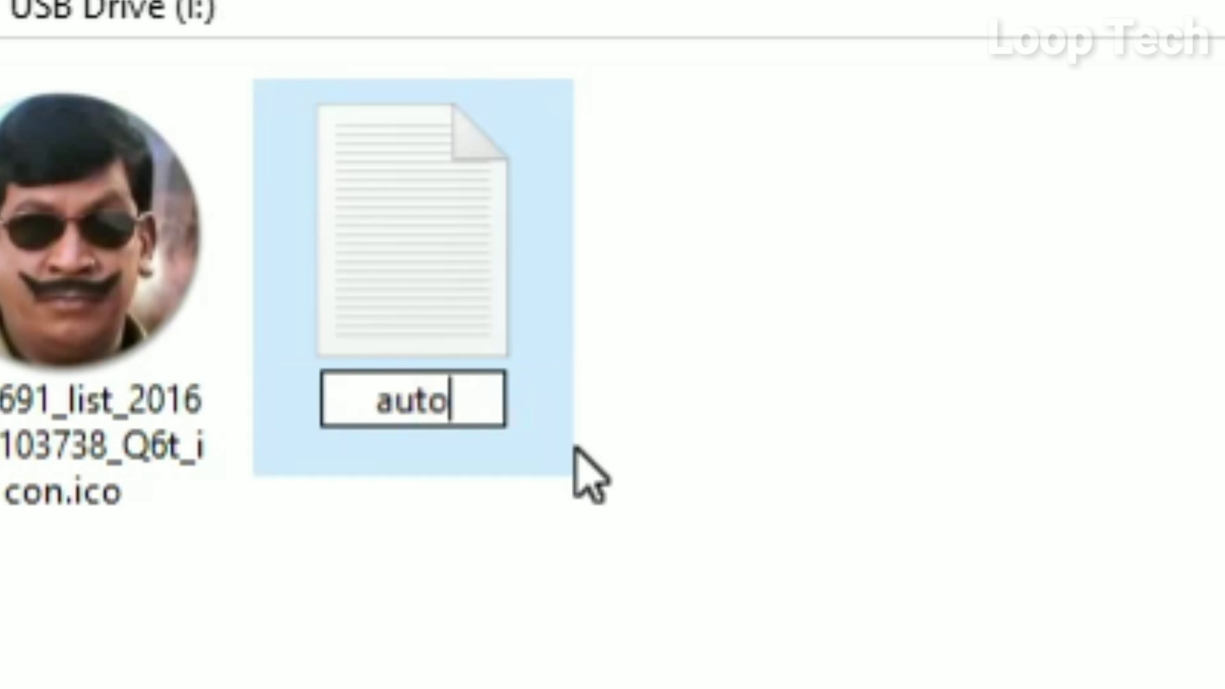
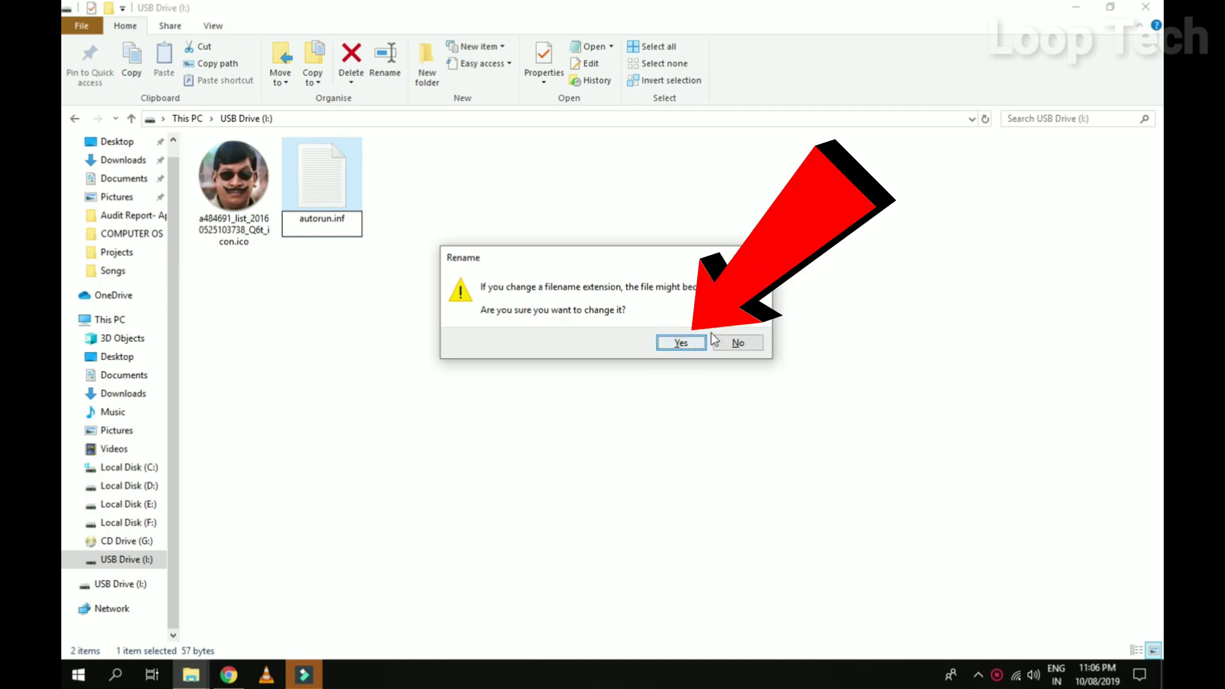
click(679, 343)
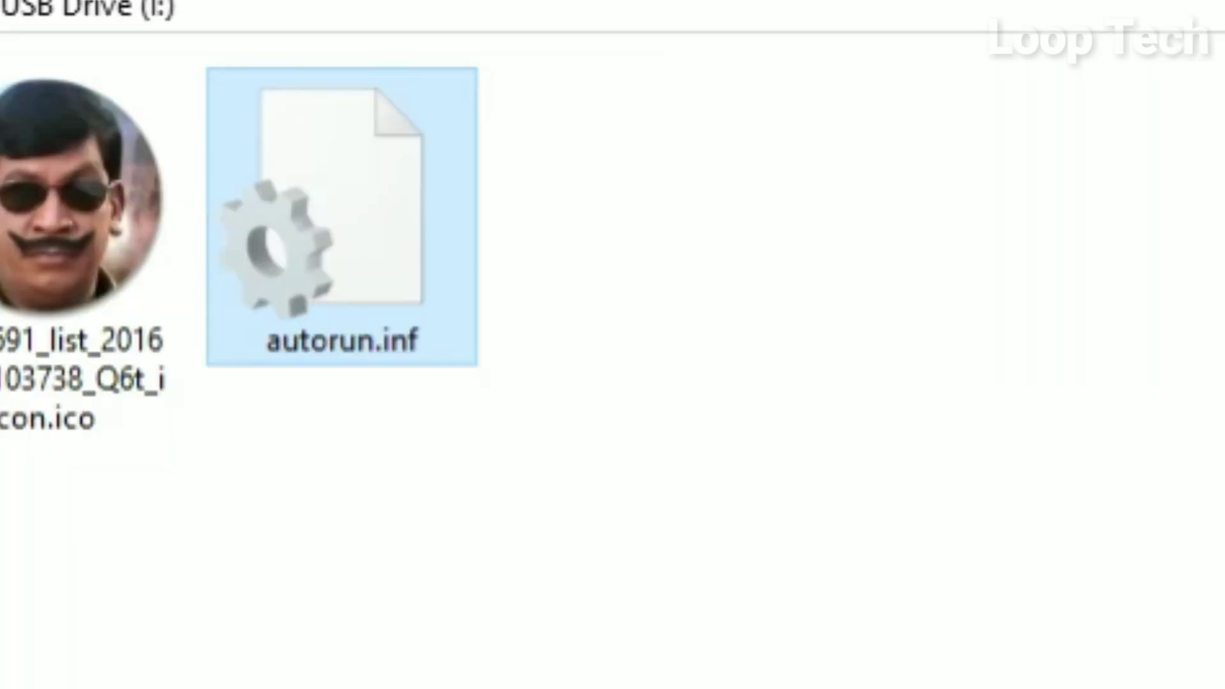
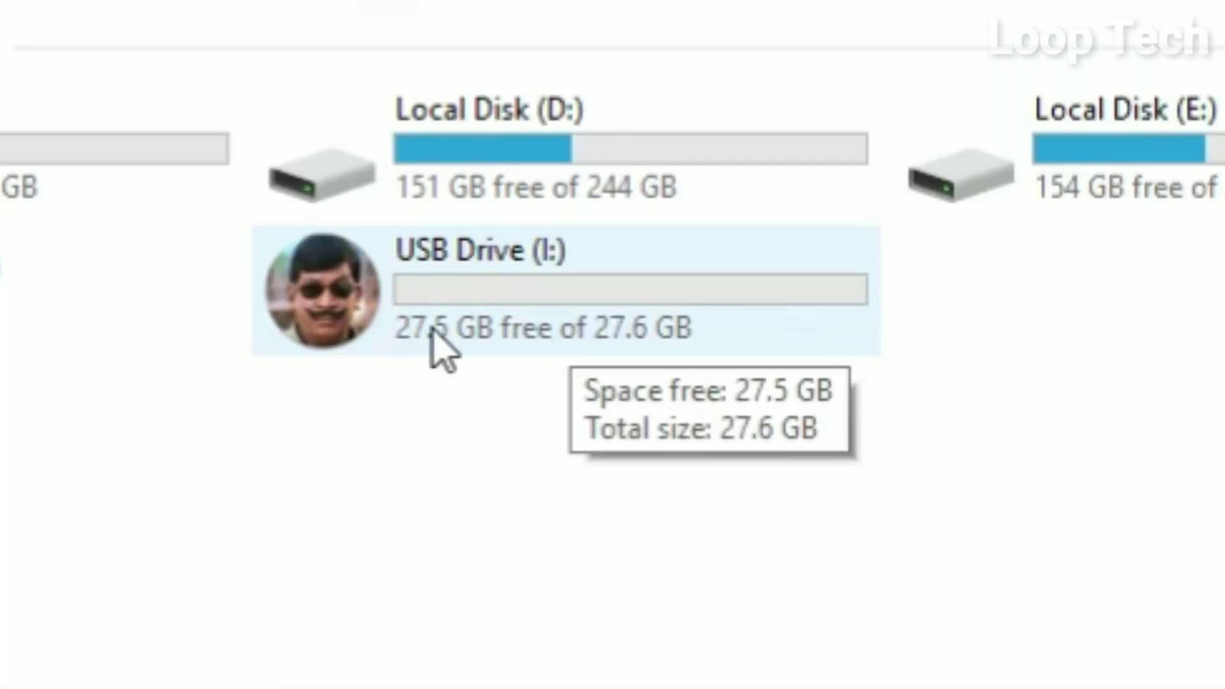
Set the Hidden attribute on both the icon file and autorun.inf on USB Drive (I:), then return to This PC.
click(408, 332)
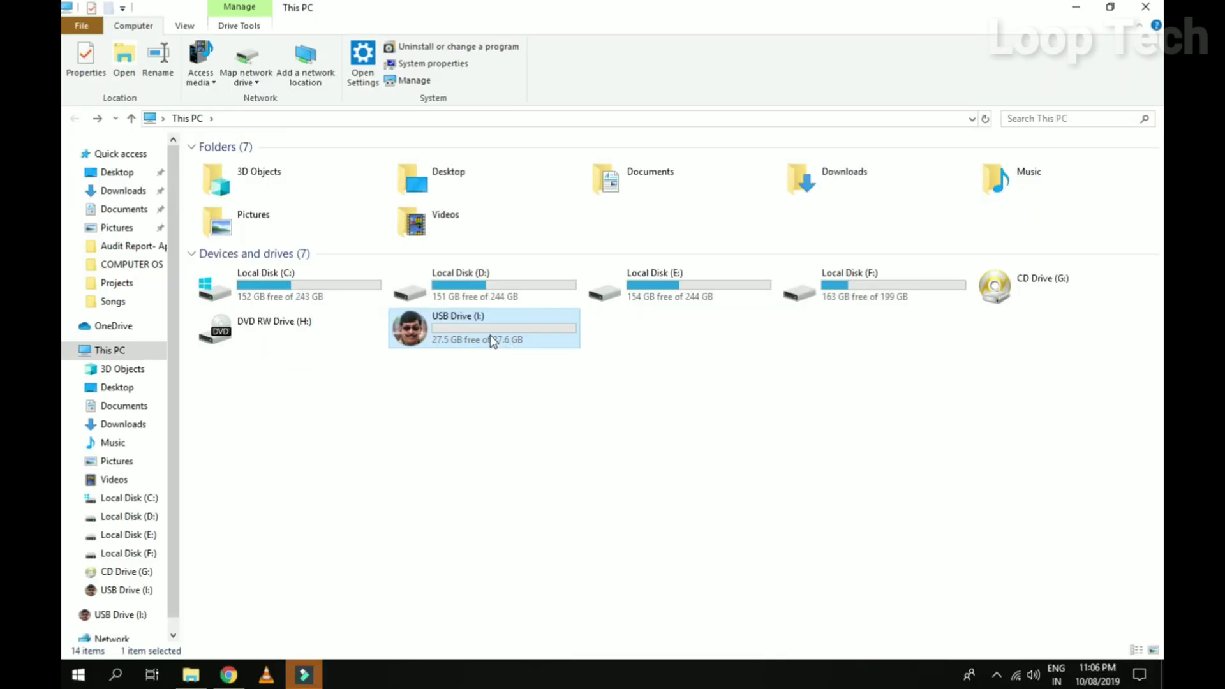
double_click(548, 308)
drag(777, 390, 216, 180)
right_click(216, 180)
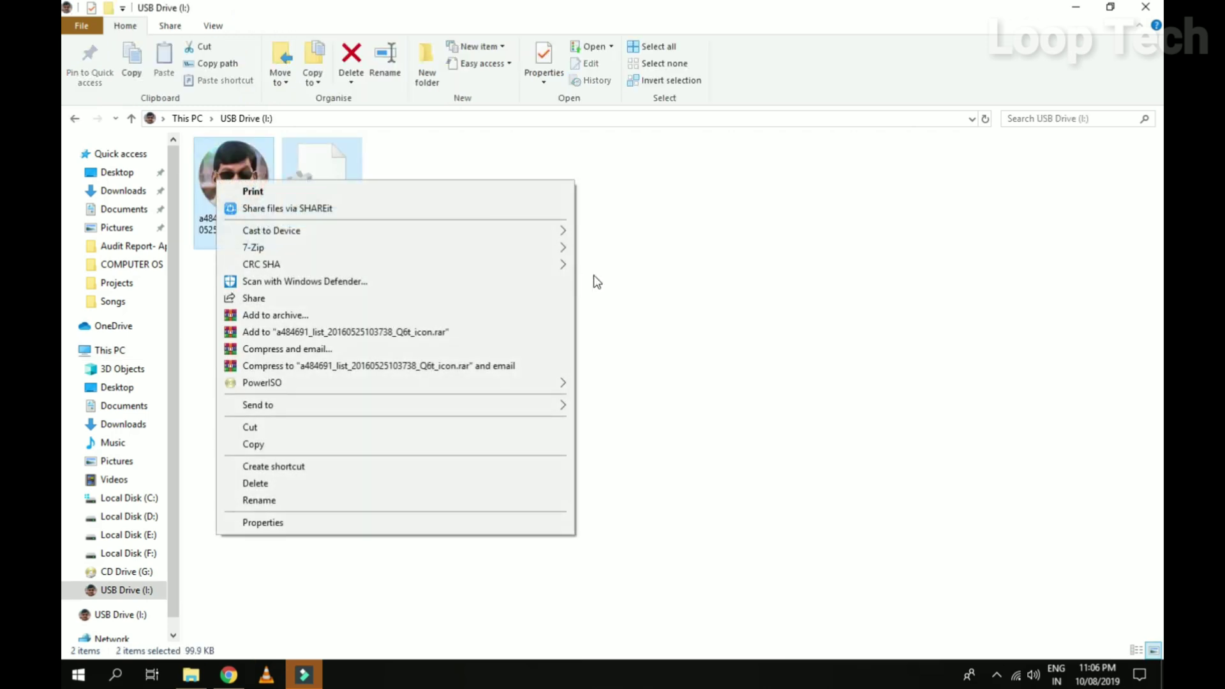
click(679, 246)
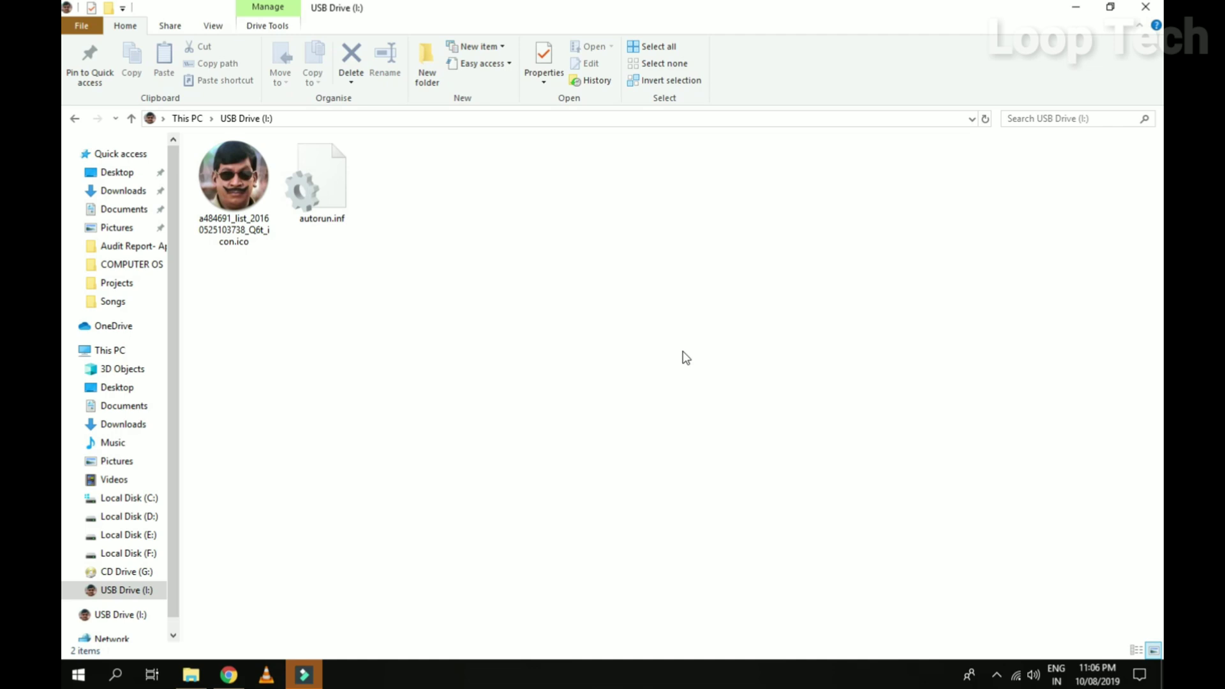
drag(751, 361, 247, 200)
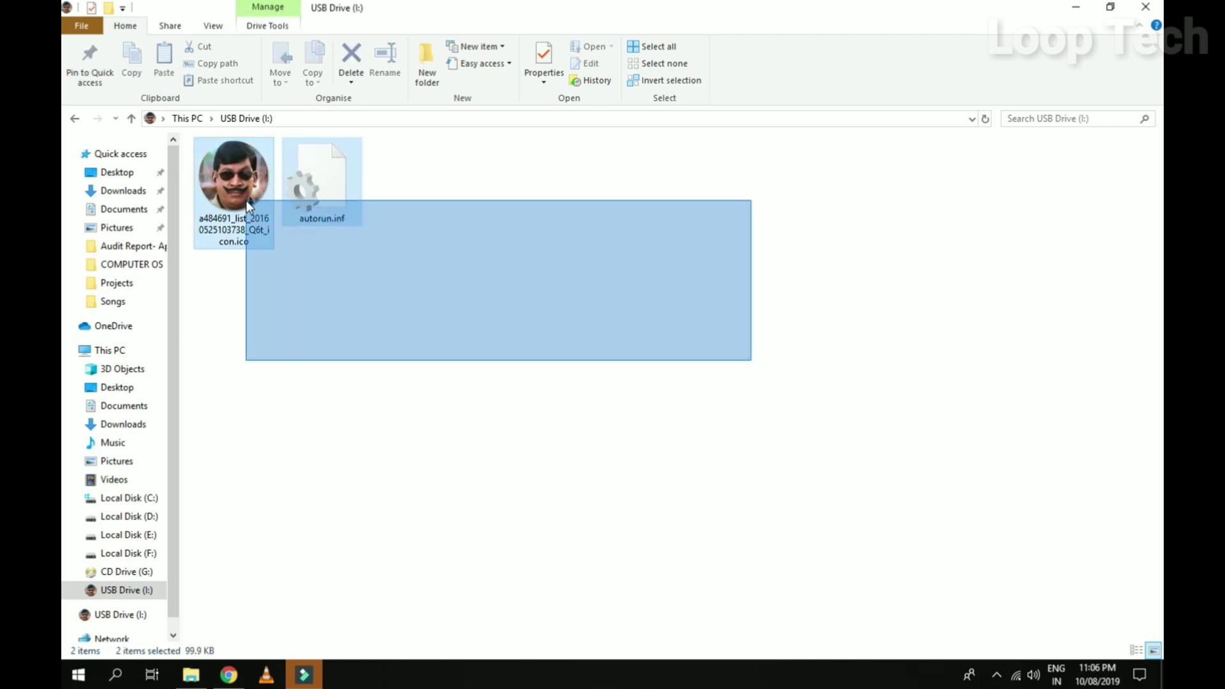
right_click(246, 200)
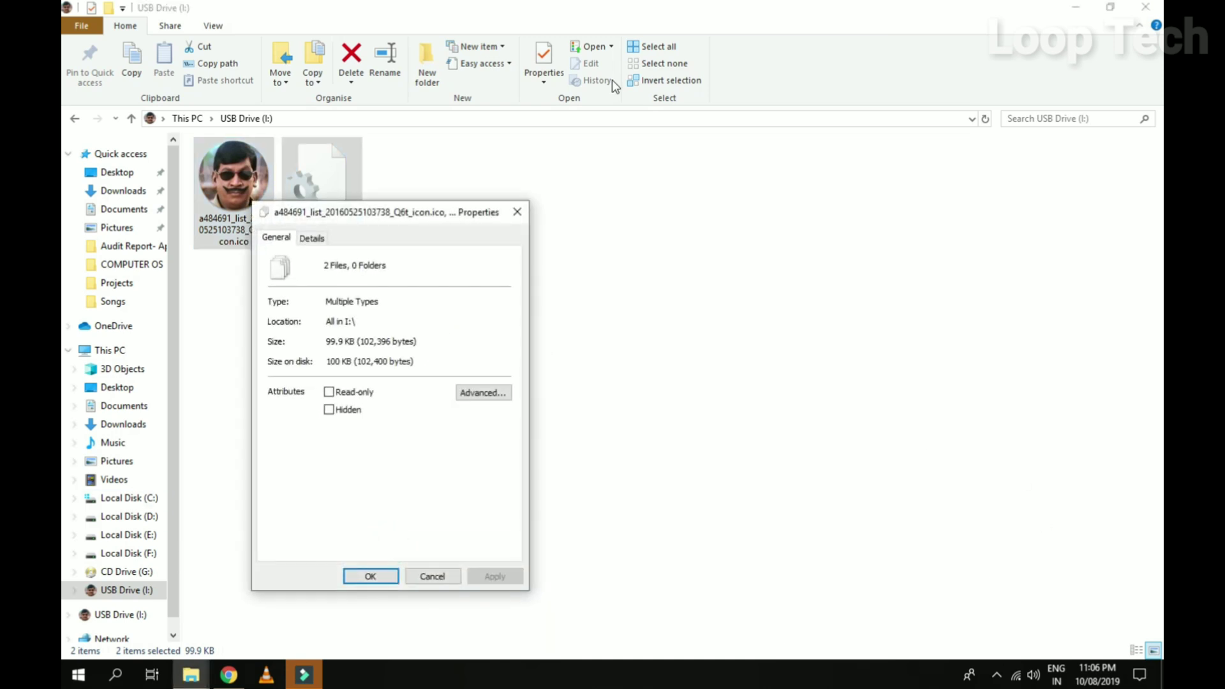
click(329, 410)
click(390, 576)
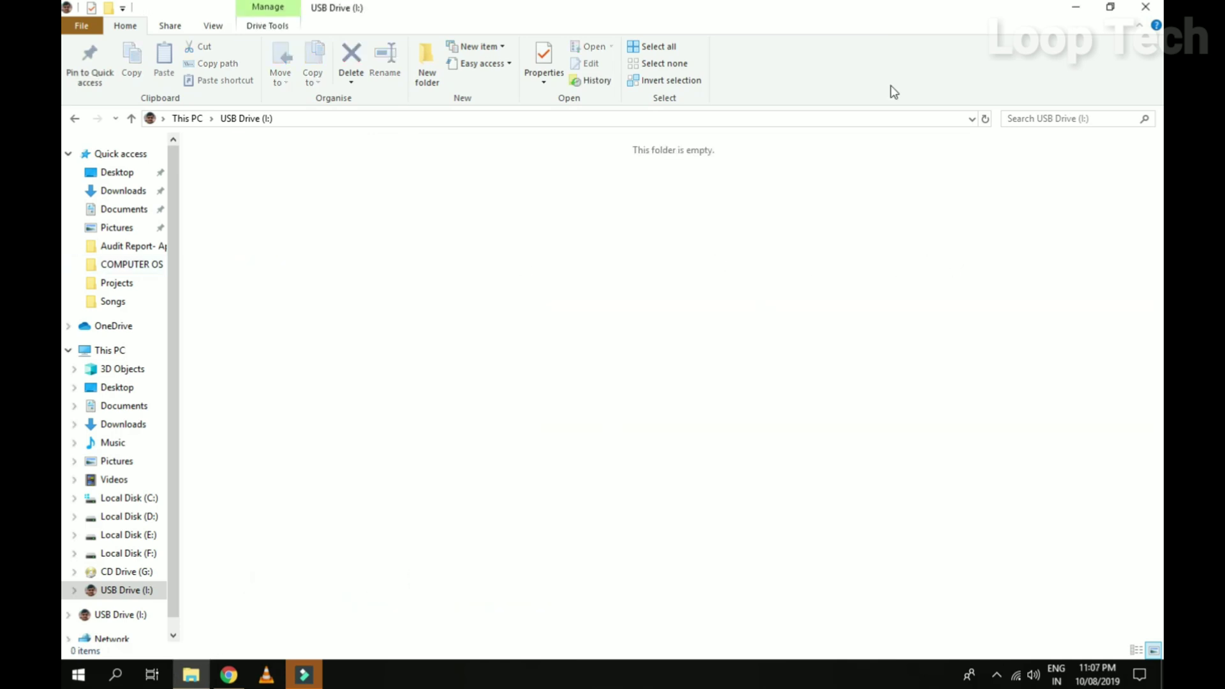
click(75, 119)
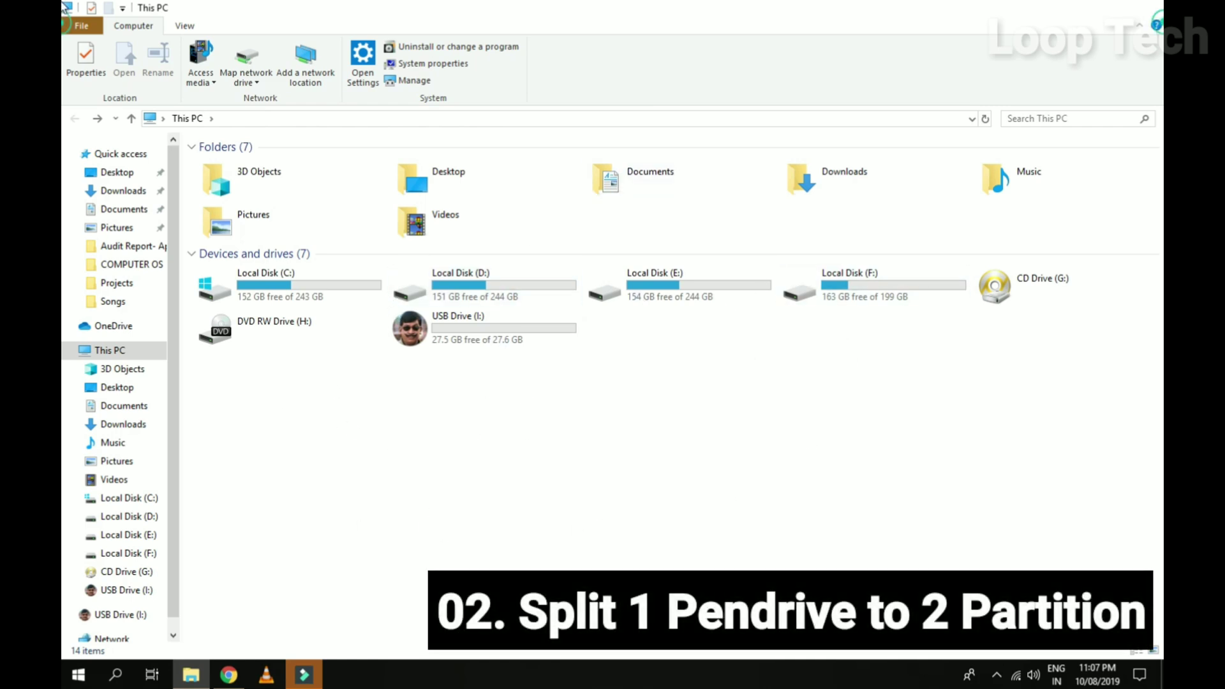
click(1146, 6)
double_click(76, 17)
click(453, 338)
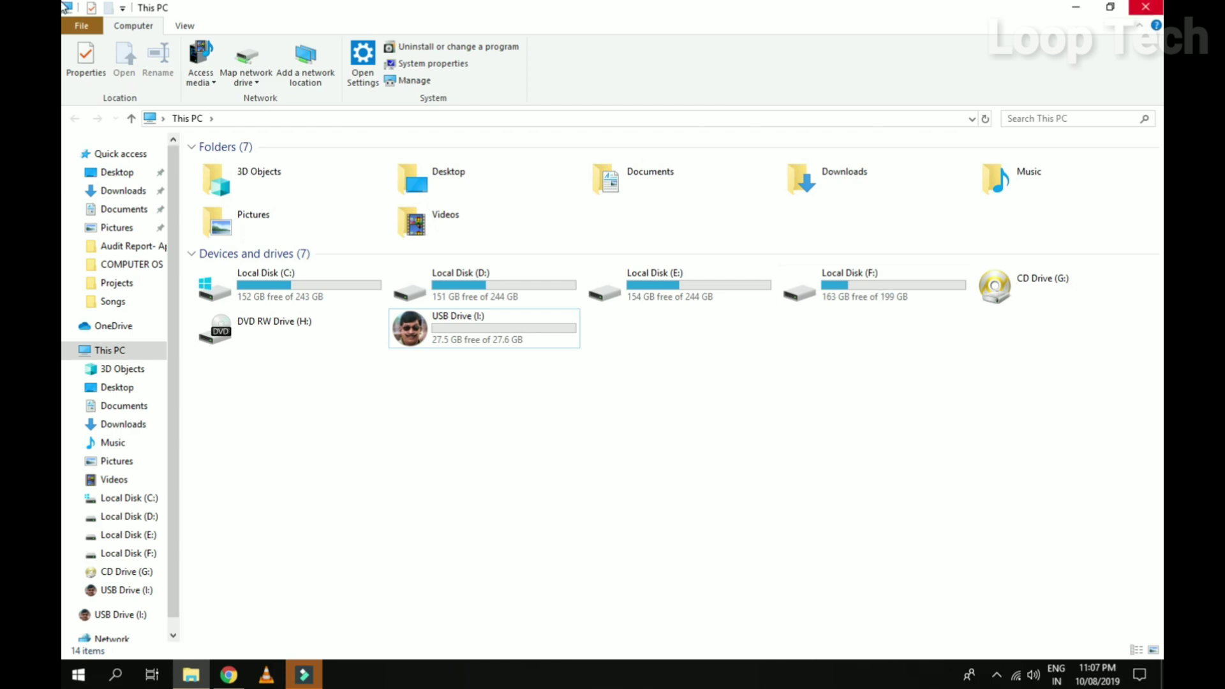
click(1146, 6)
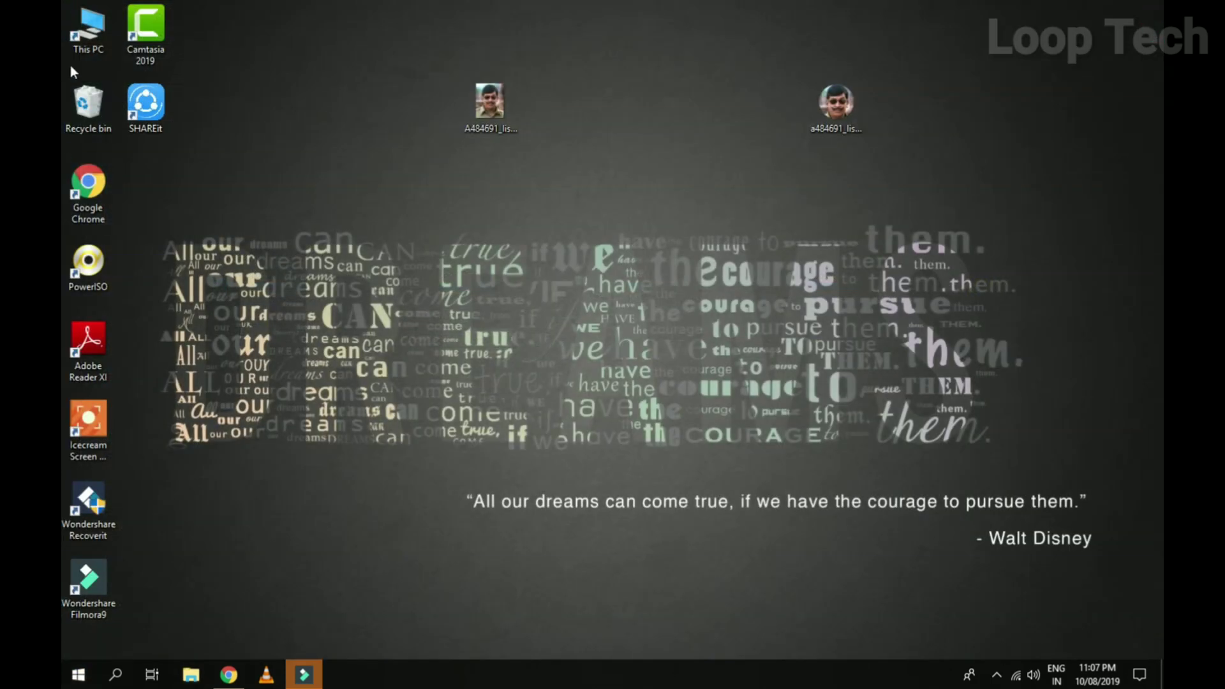
double_click(77, 39)
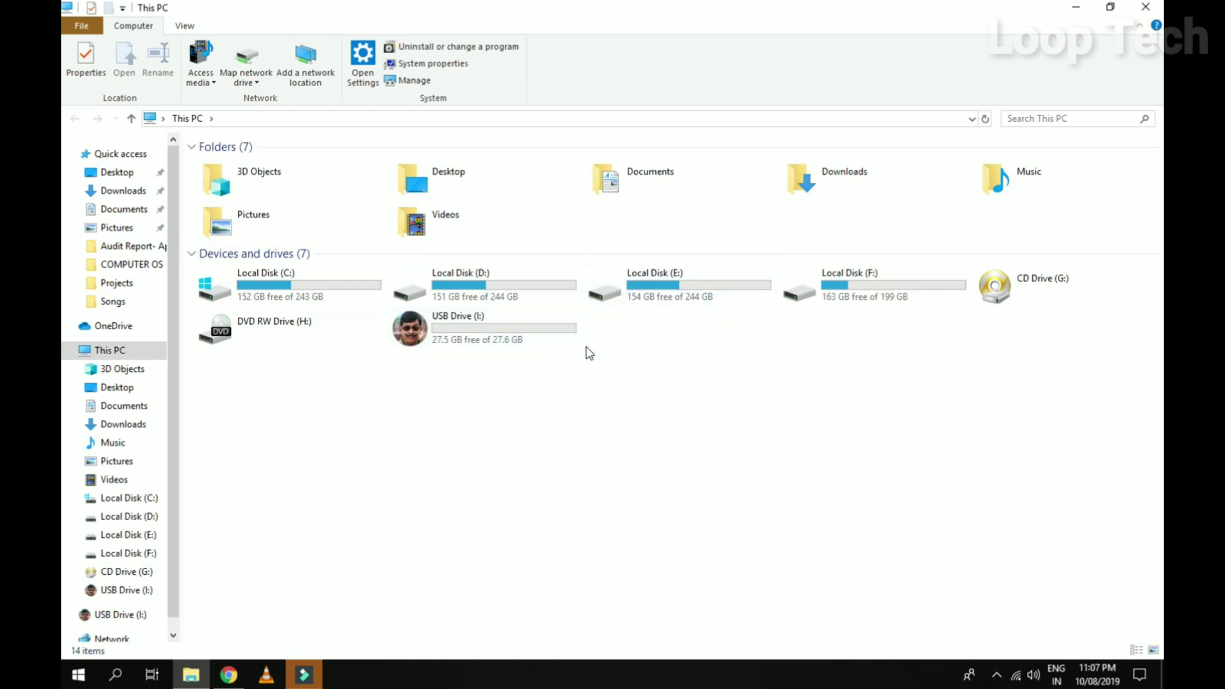
Quick-format USB Drive (I:) with the NTFS file system, accepting the data erasure, and close the format dialog.
click(479, 332)
right_click(481, 332)
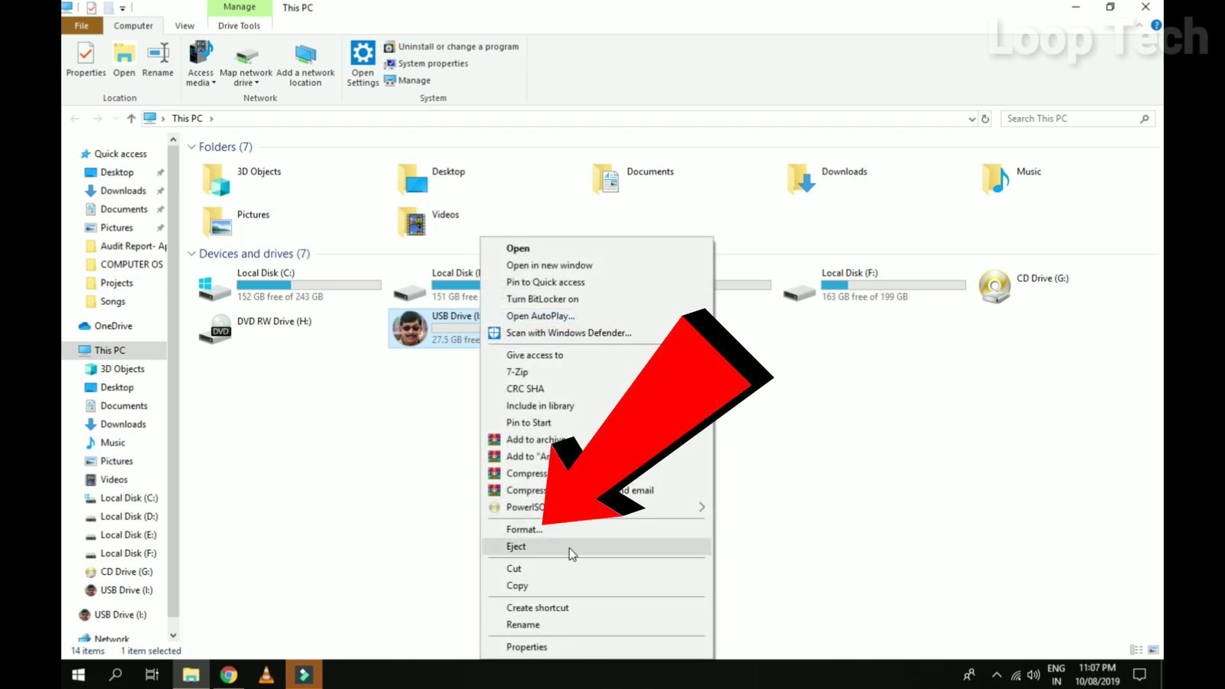
click(590, 529)
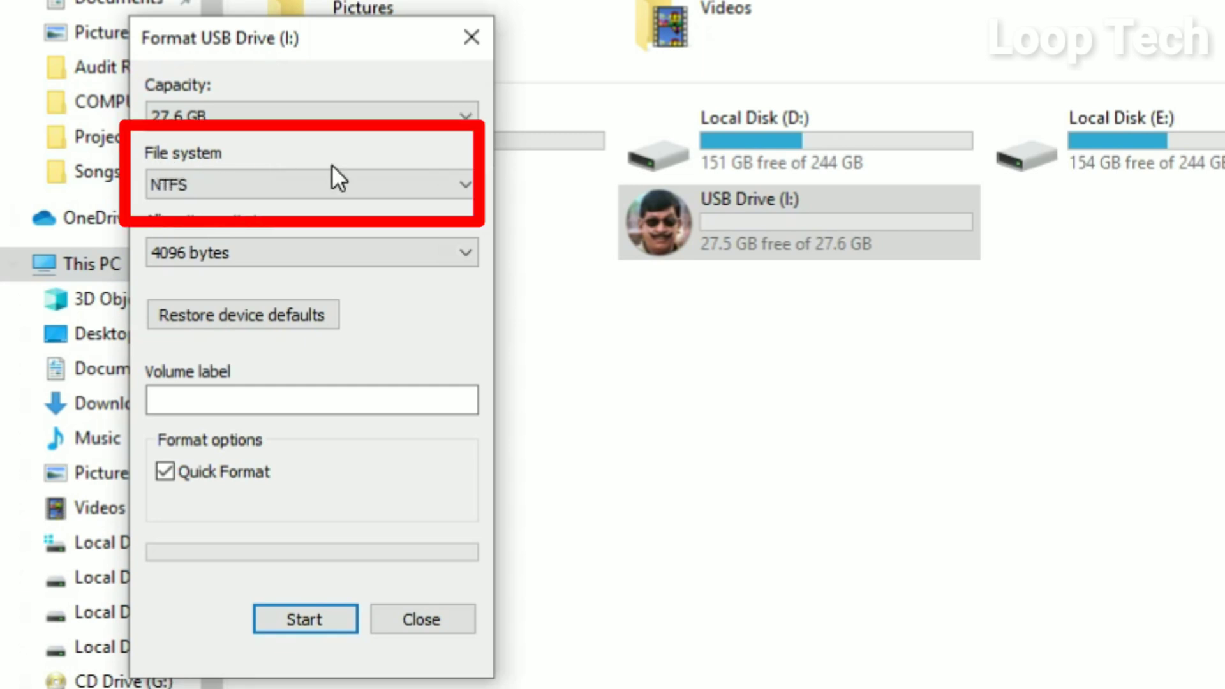
click(209, 182)
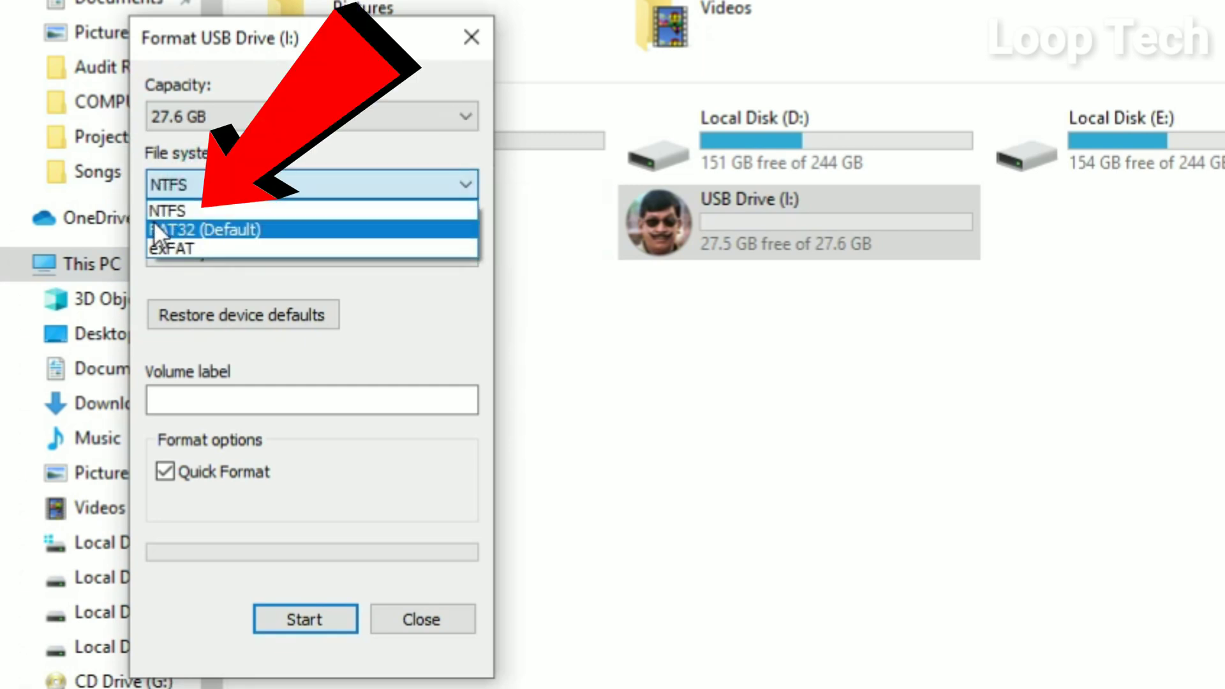
click(269, 209)
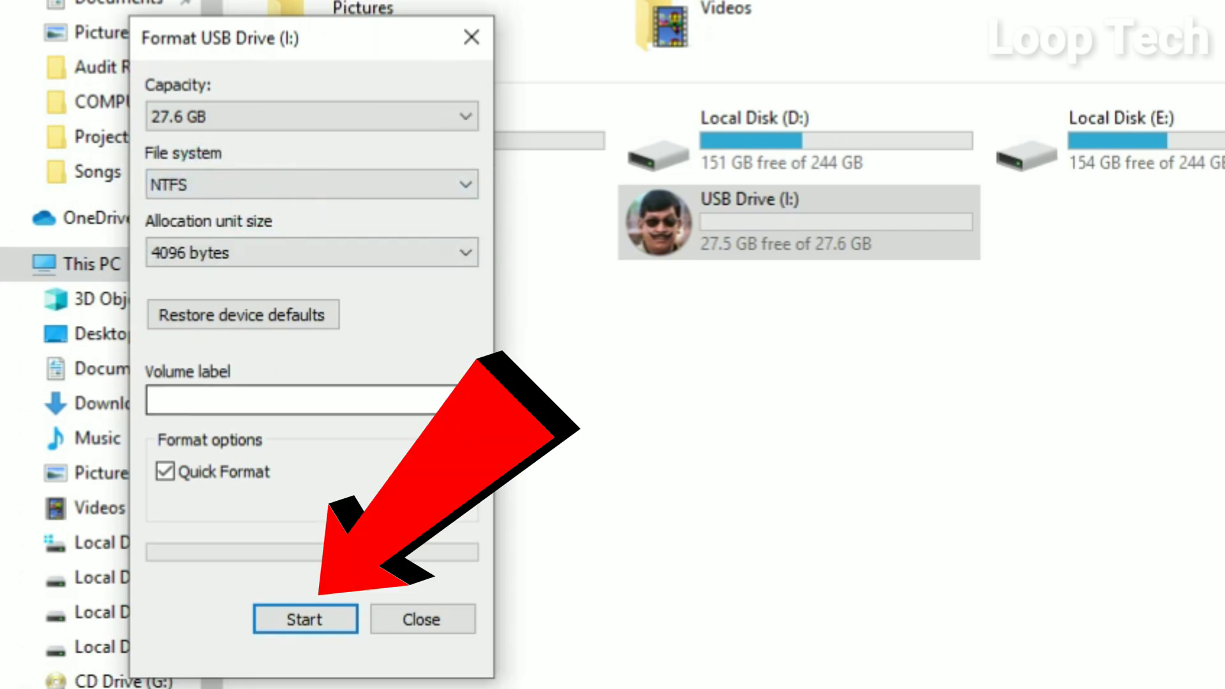
click(320, 616)
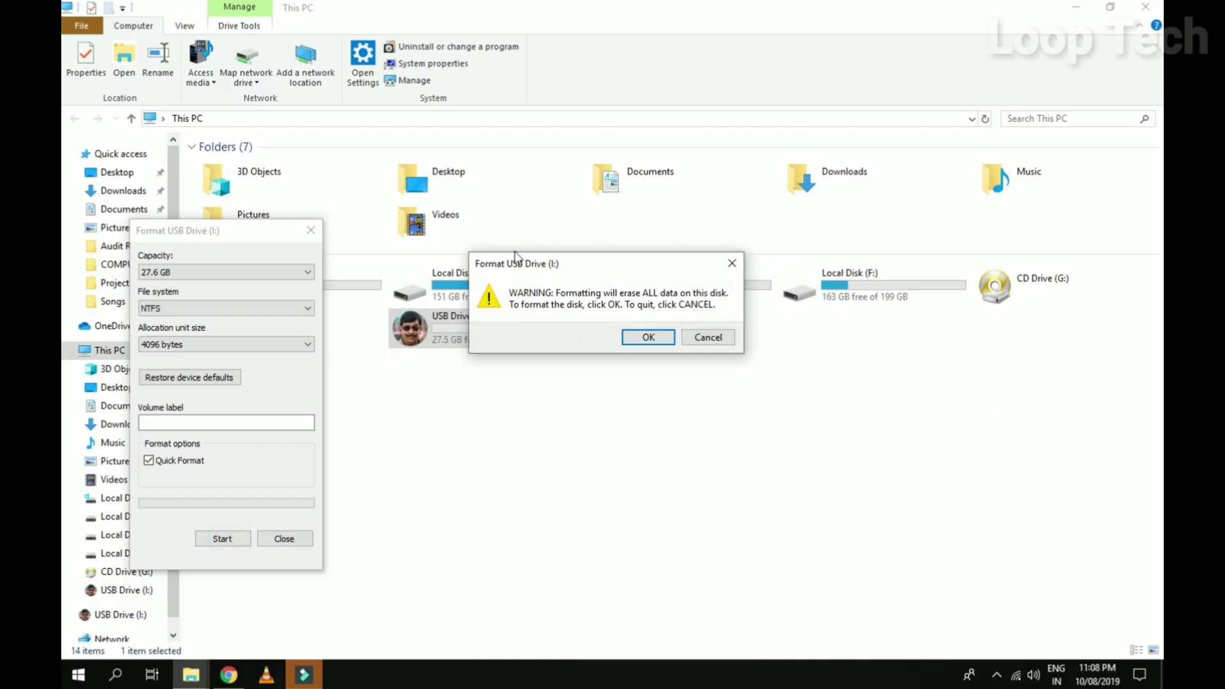
click(648, 338)
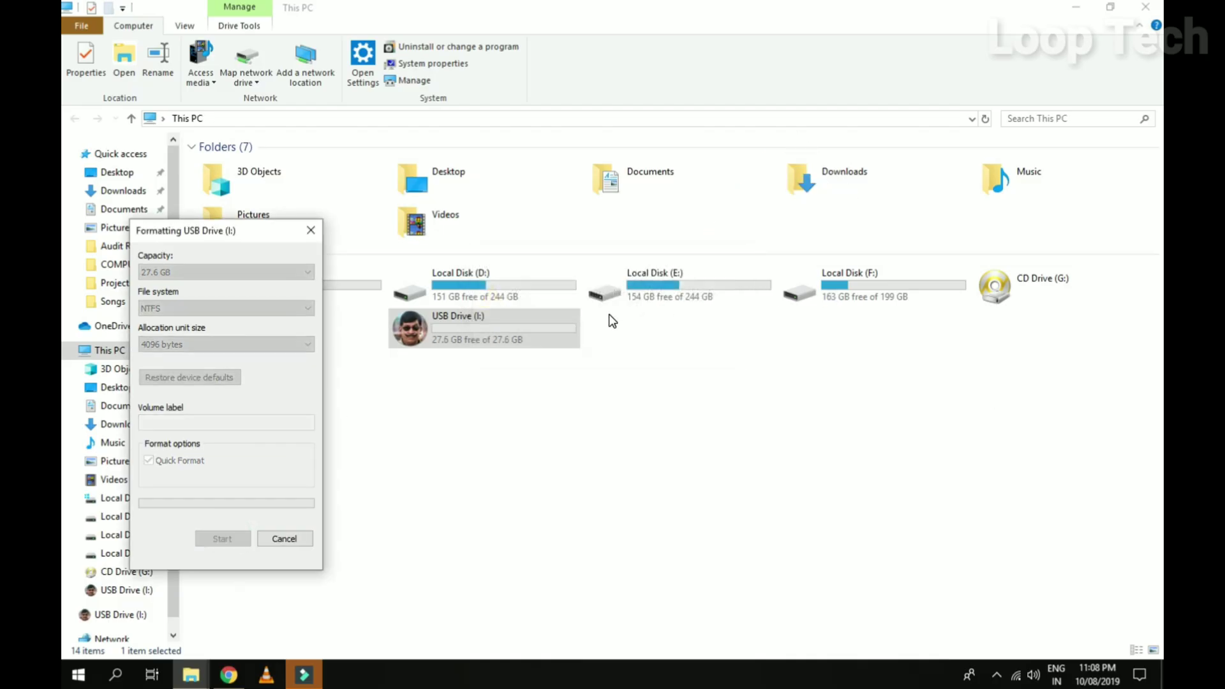
click(702, 332)
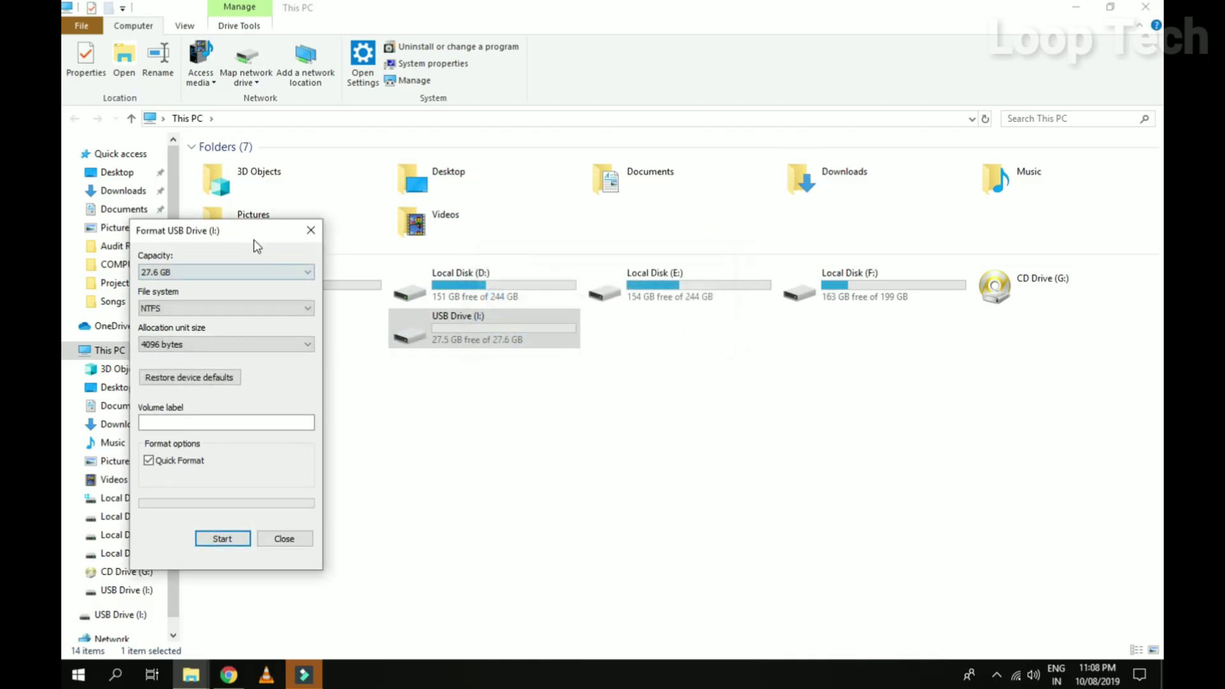
click(305, 233)
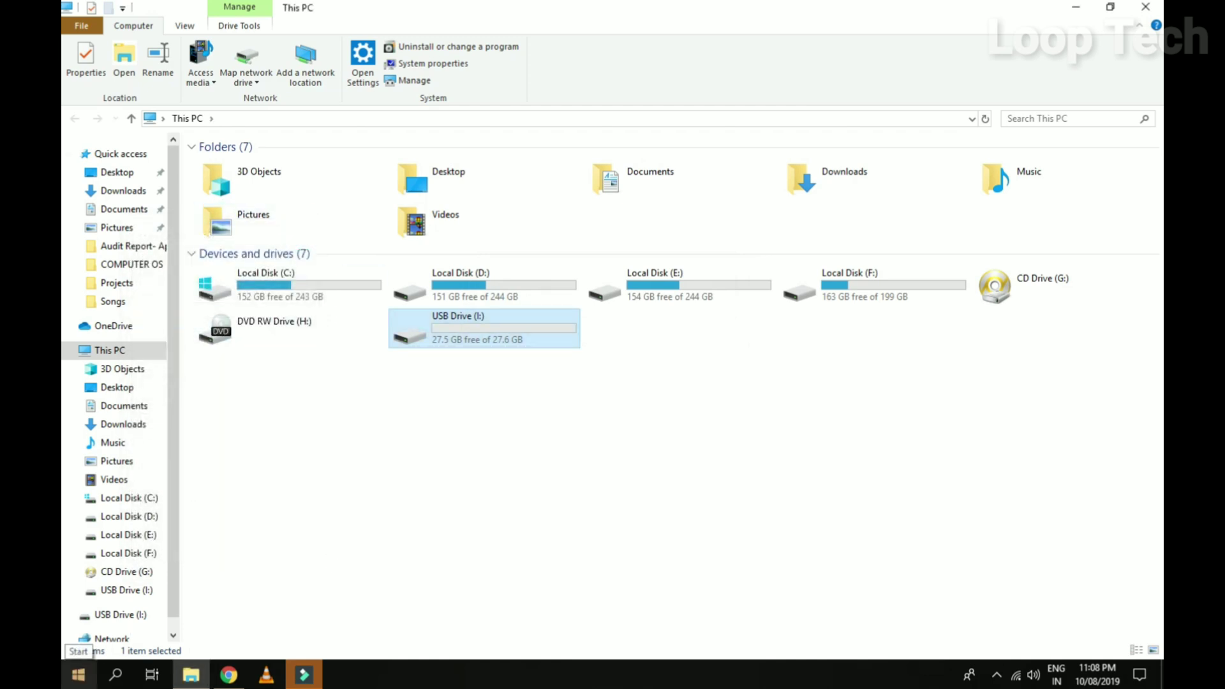
Search Windows for "par" and open Create and format hard disk partitions.
click(116, 681)
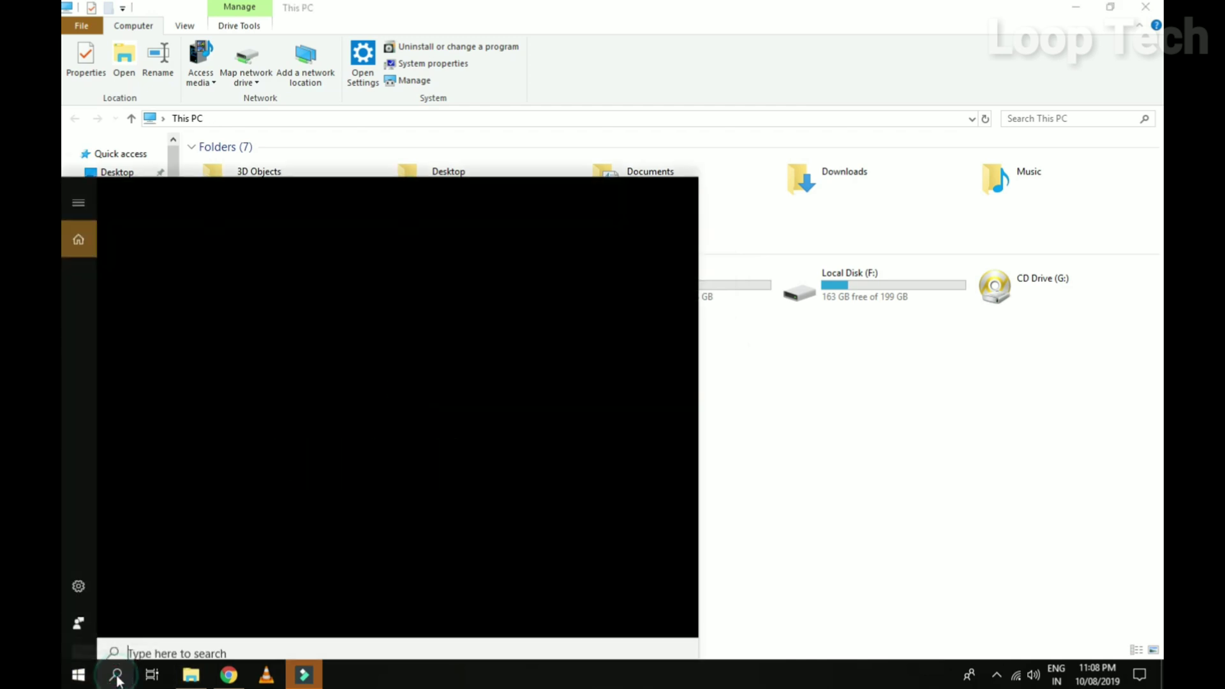
text(par)
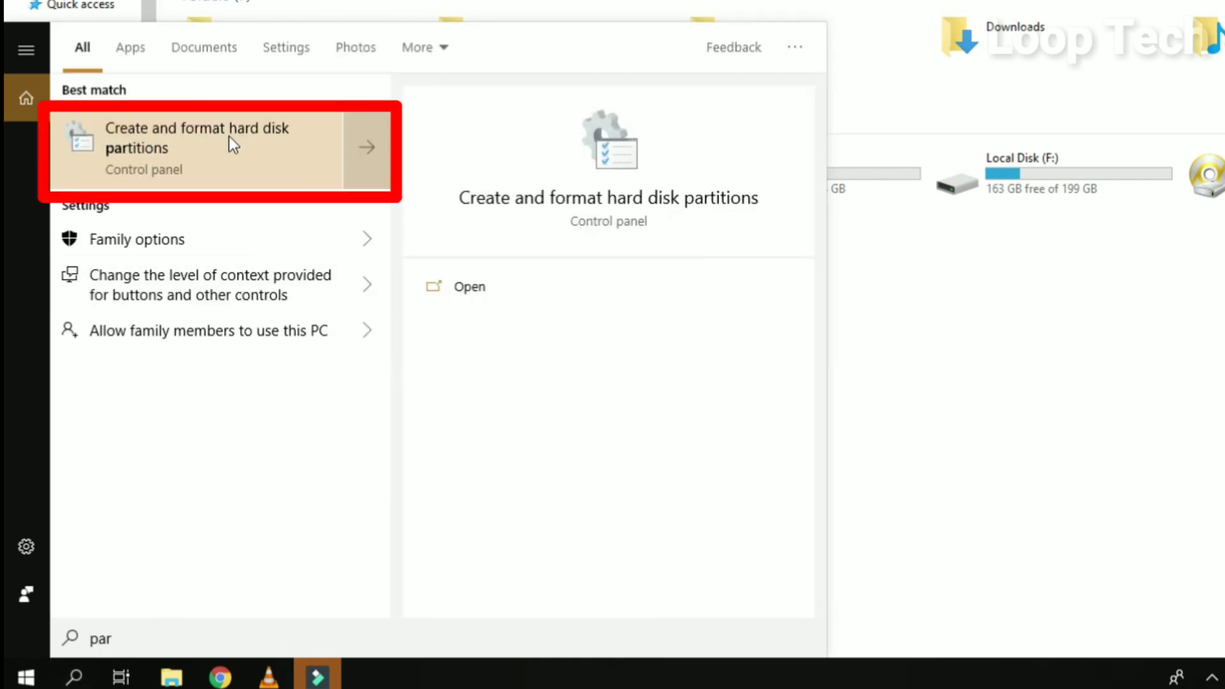
click(301, 167)
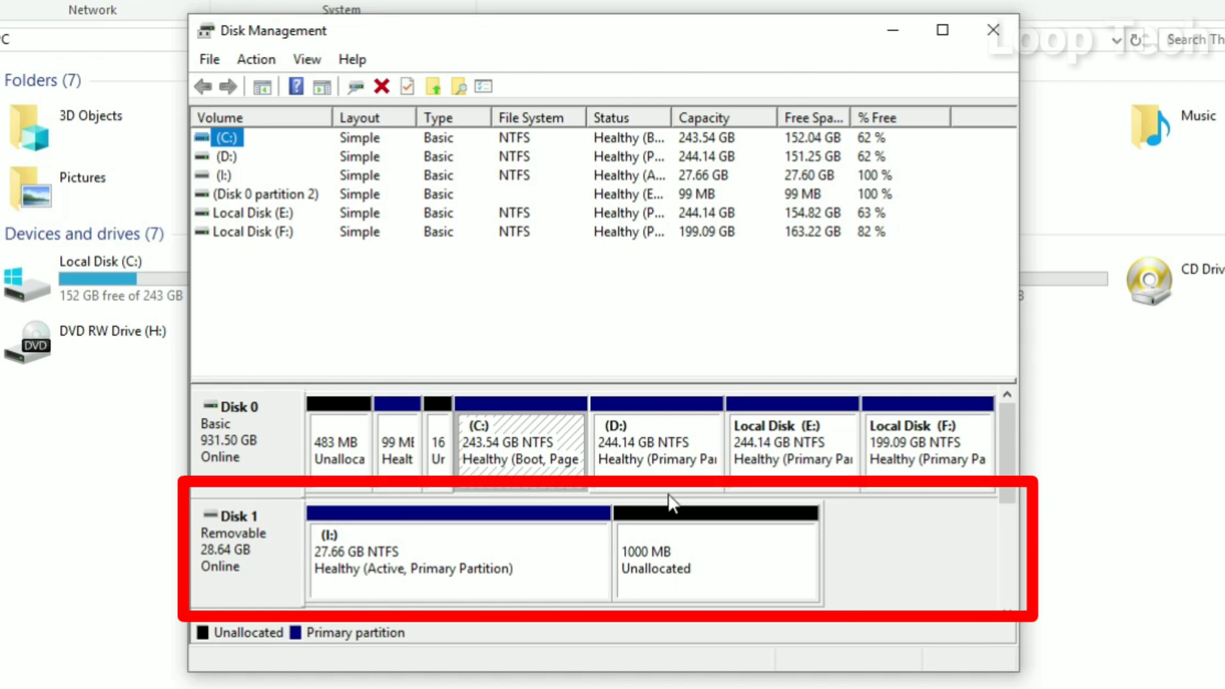
Shrink the (I:) volume on removable Disk 1 by 1000 MB.
click(483, 549)
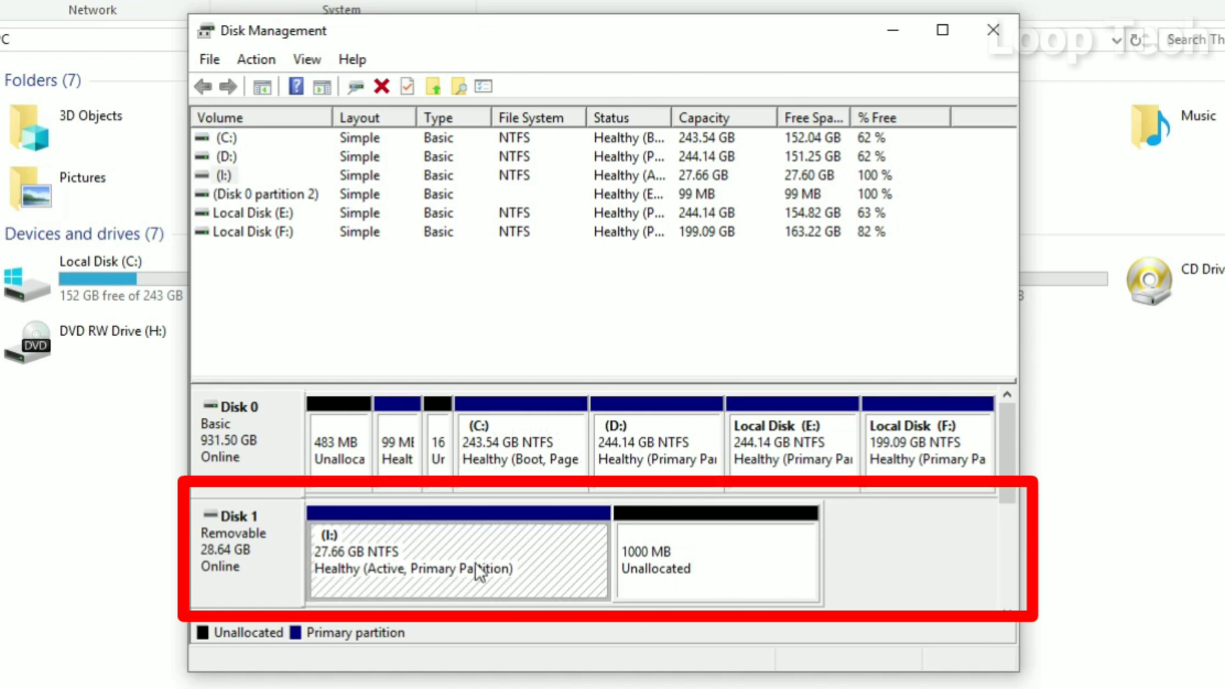
right_click(416, 542)
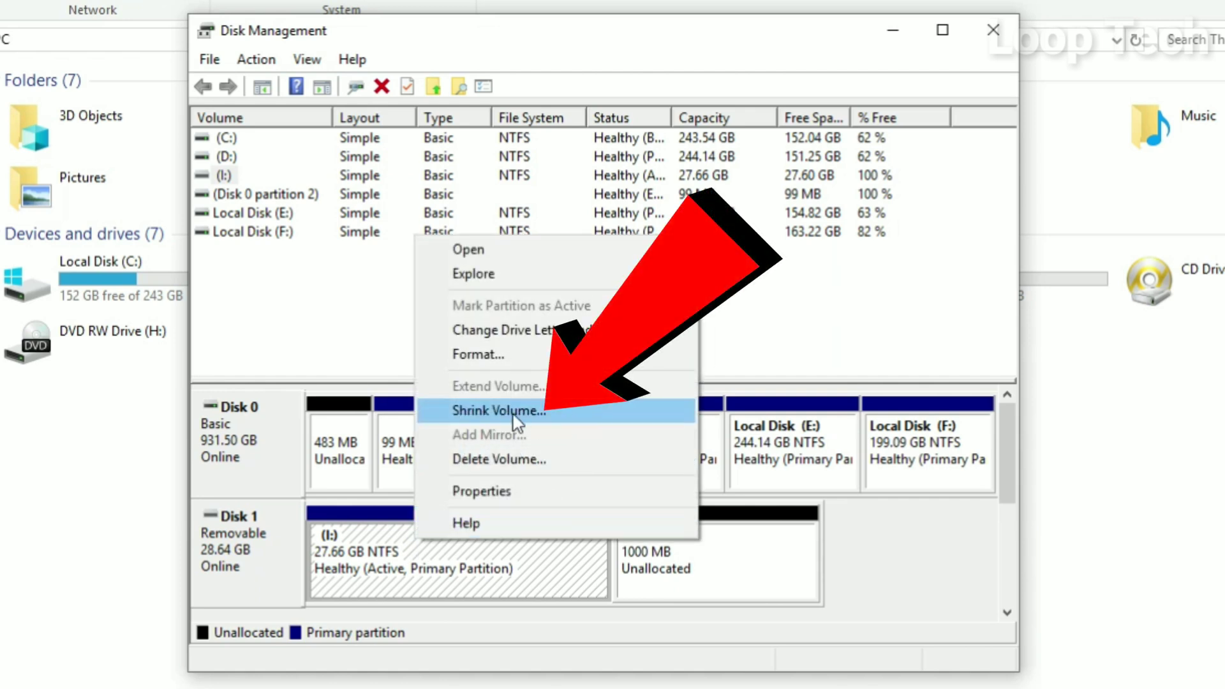
click(555, 410)
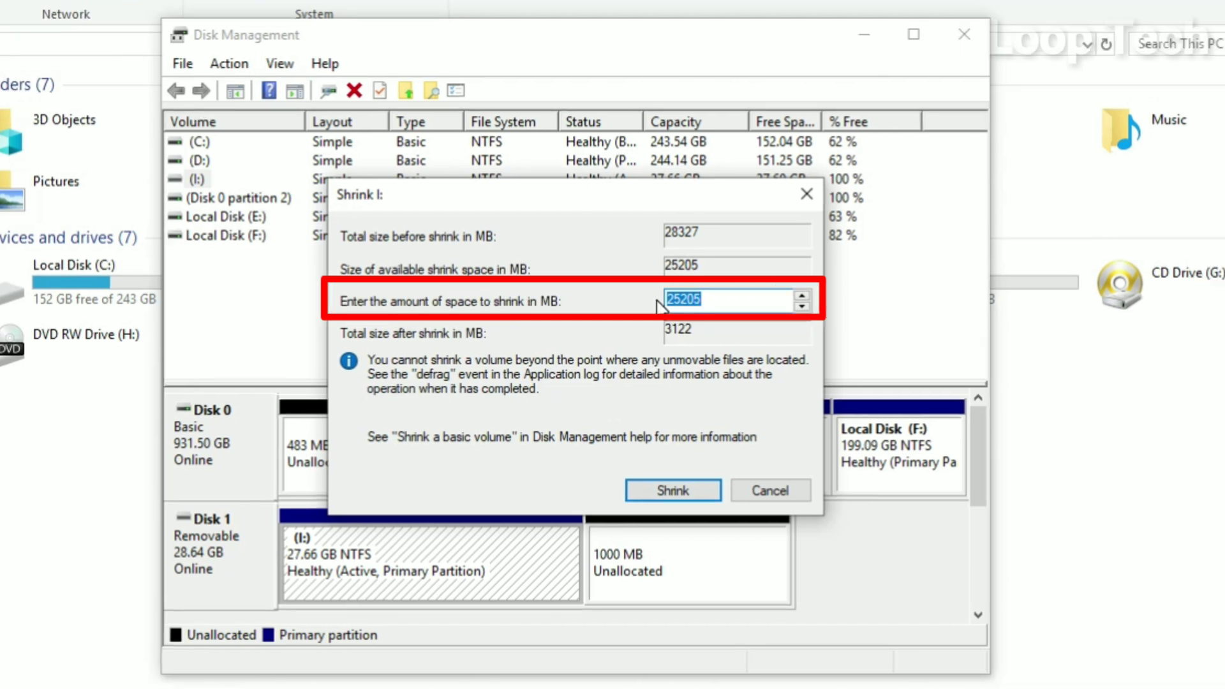
key(BackSpace)
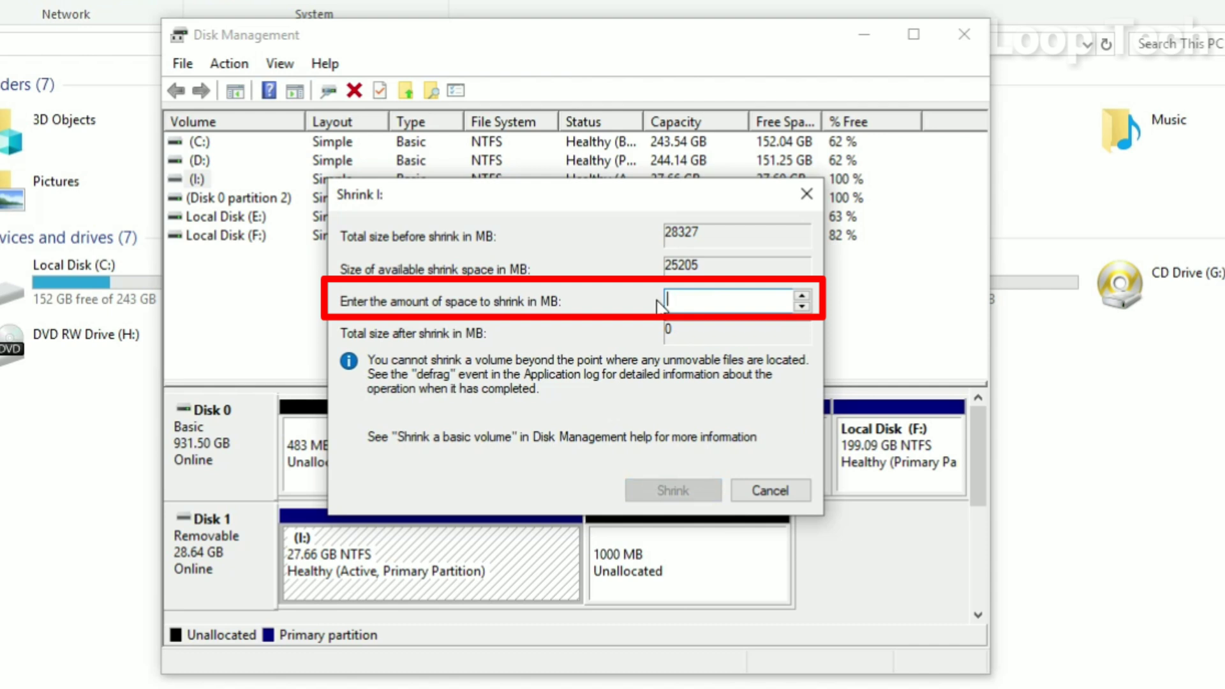
text(1000)
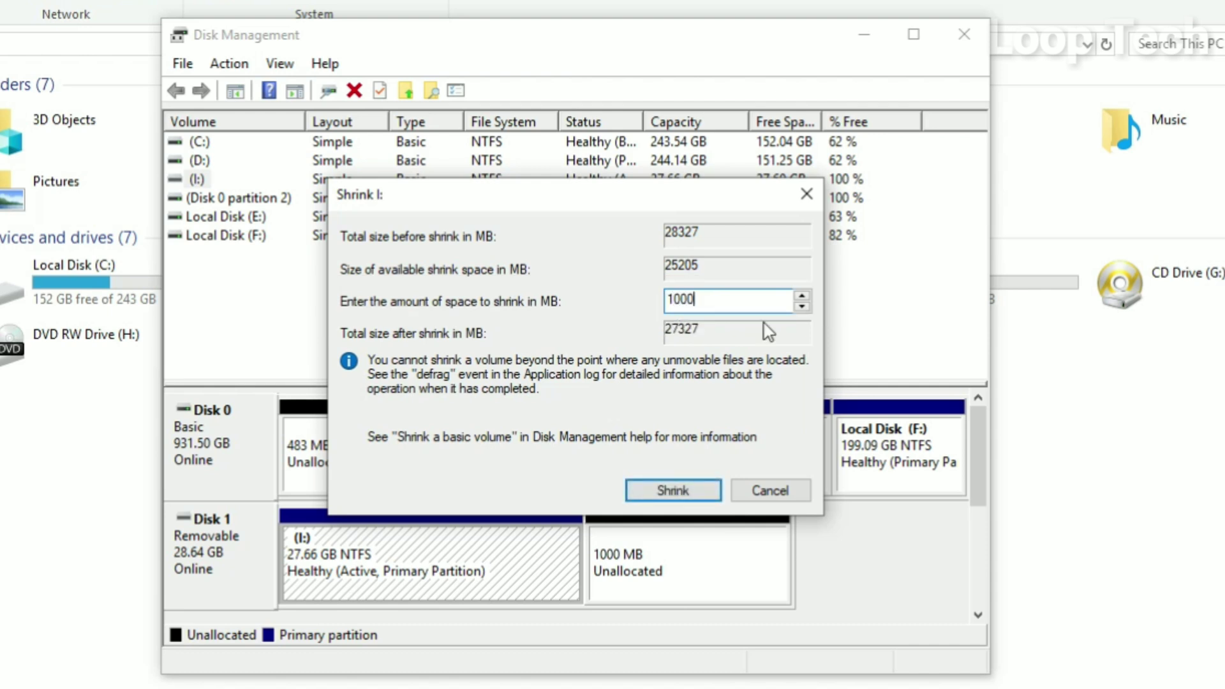
click(691, 497)
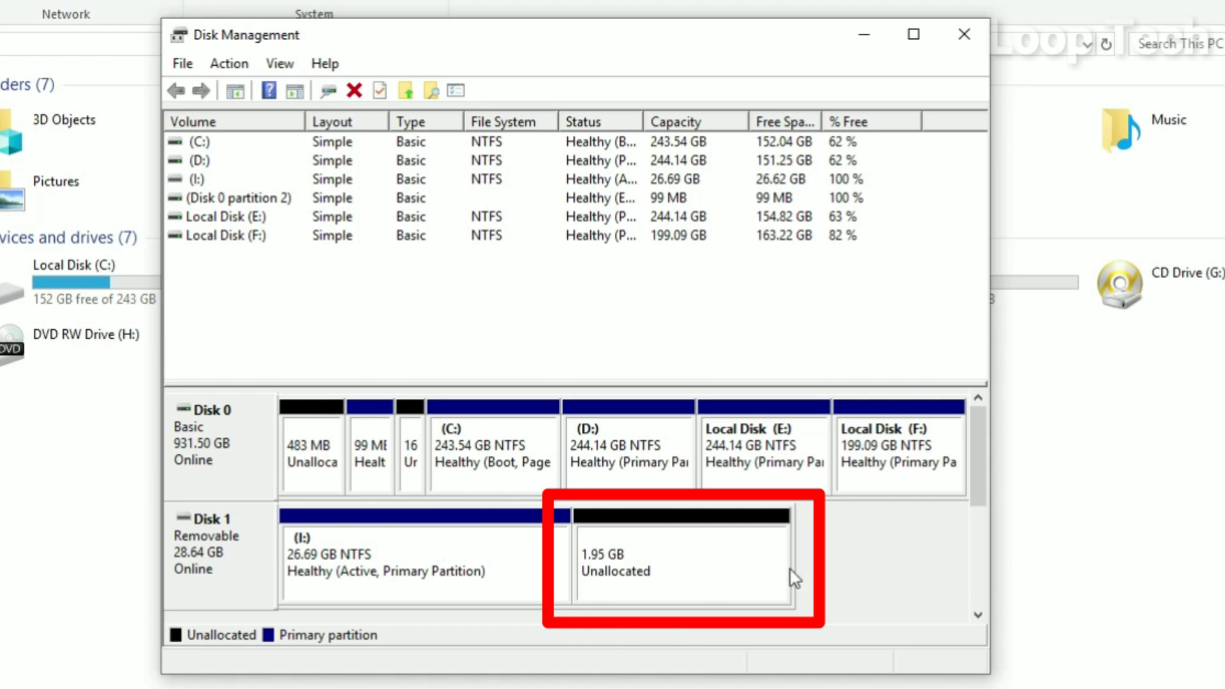
Create a 1999 MB simple volume in Disk 1's unallocated space, quick-formatted as FAT with the label New Volume.
click(735, 585)
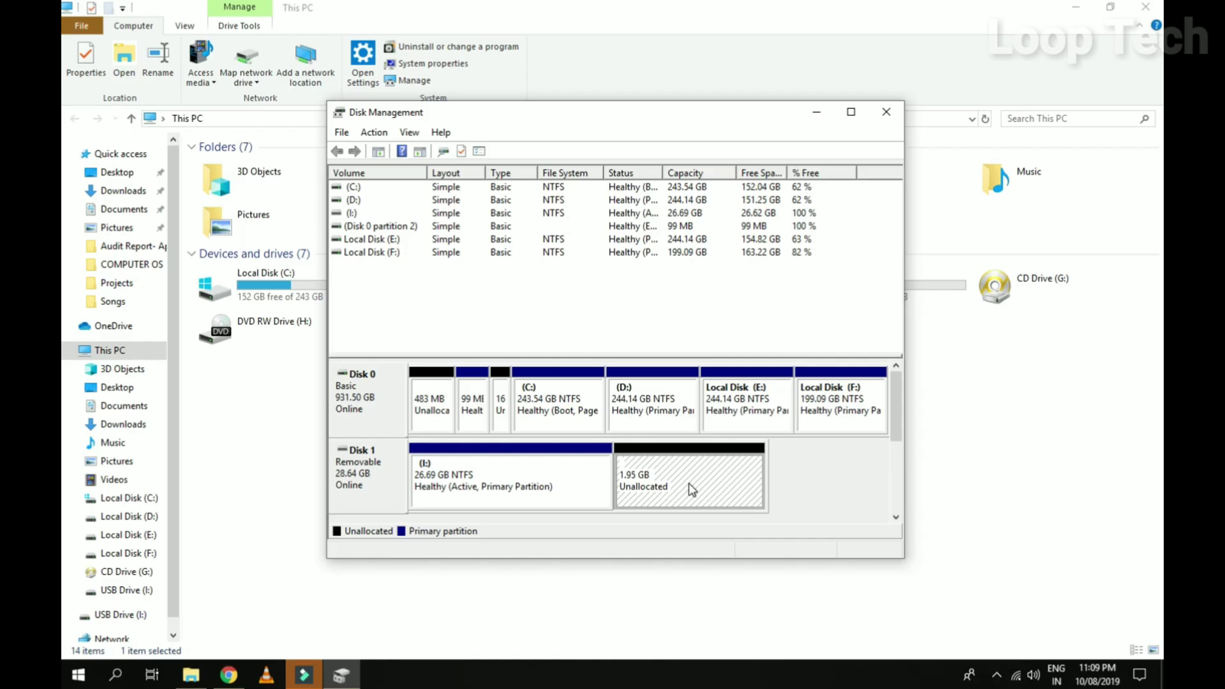
right_click(661, 473)
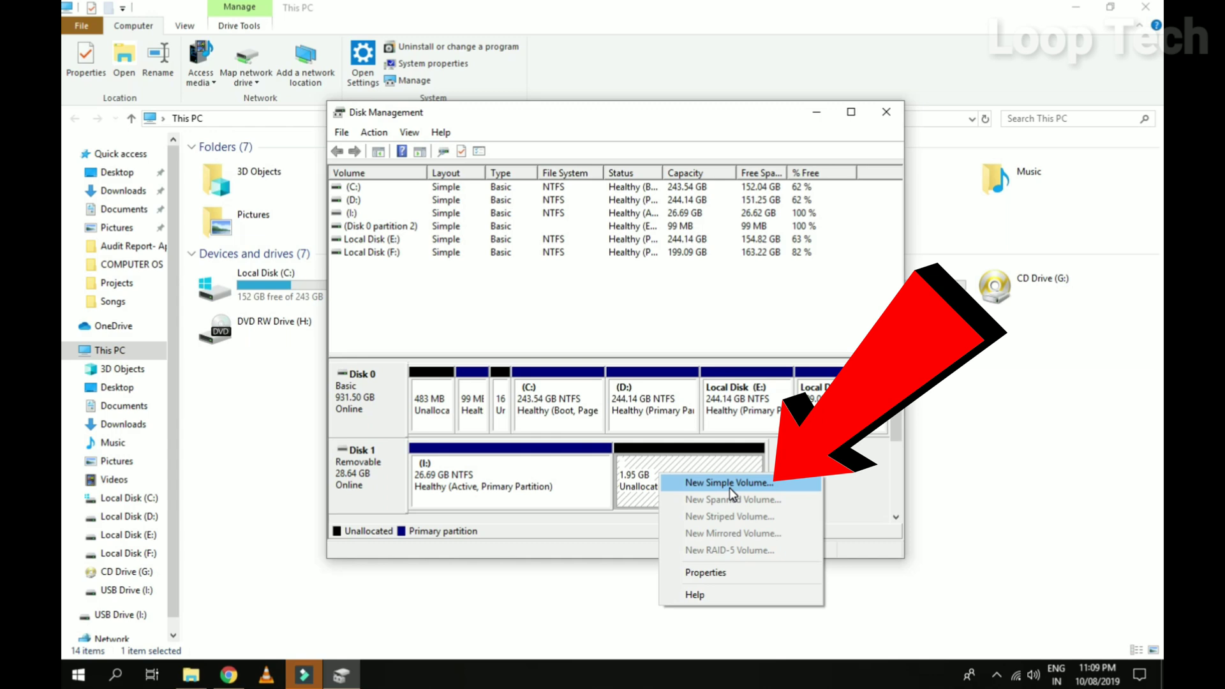
click(730, 483)
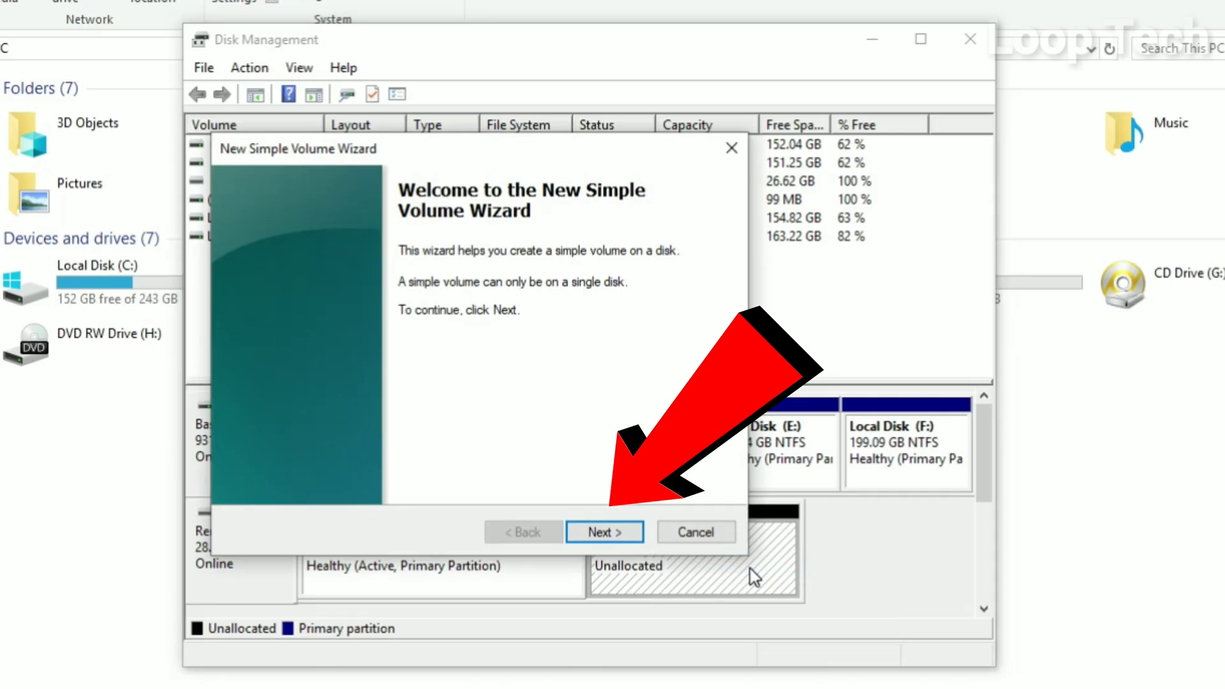
click(614, 532)
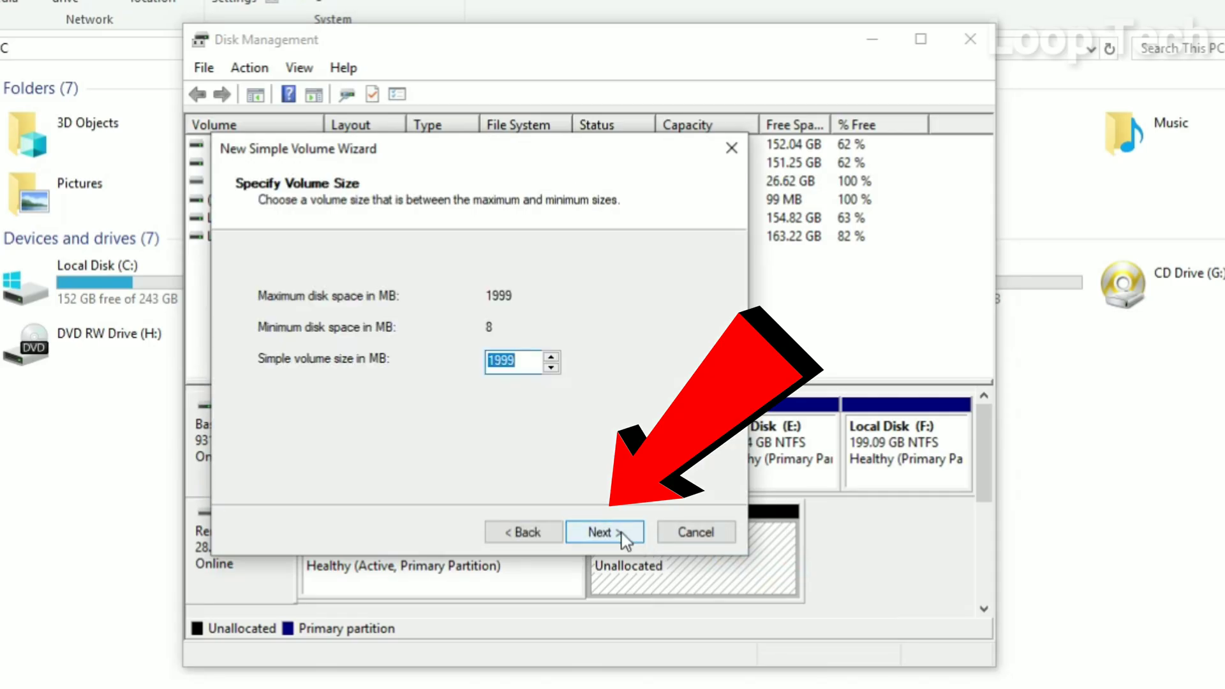
click(621, 534)
click(623, 532)
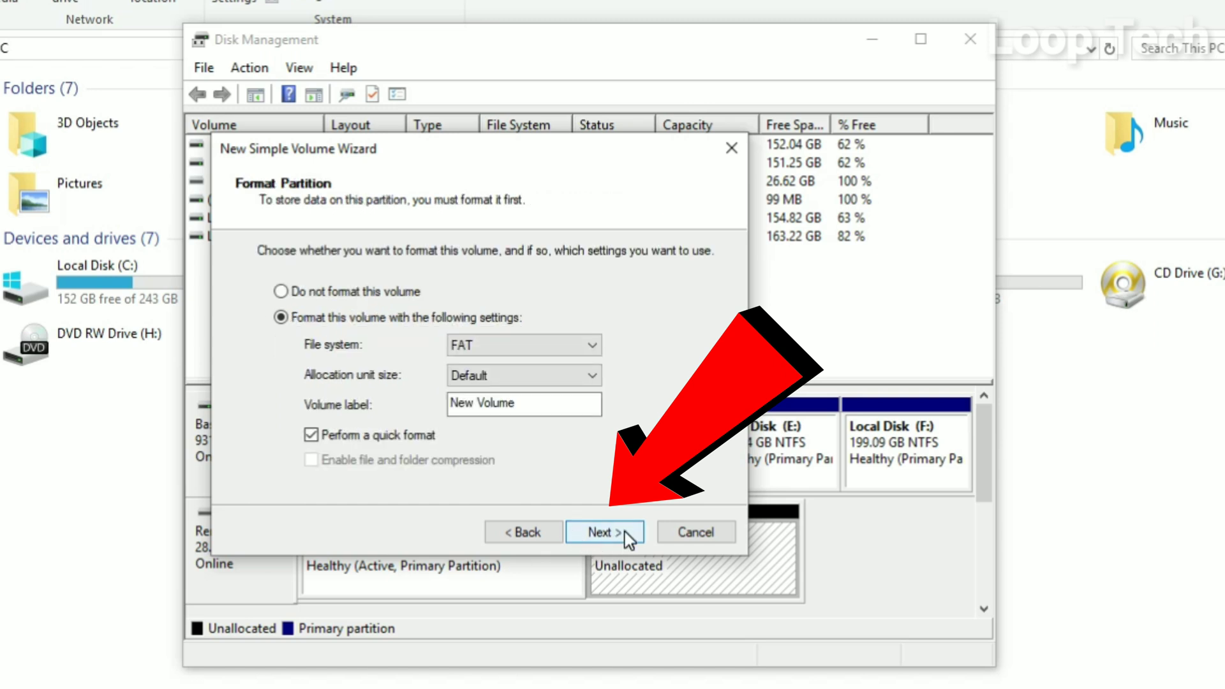
click(625, 534)
click(604, 533)
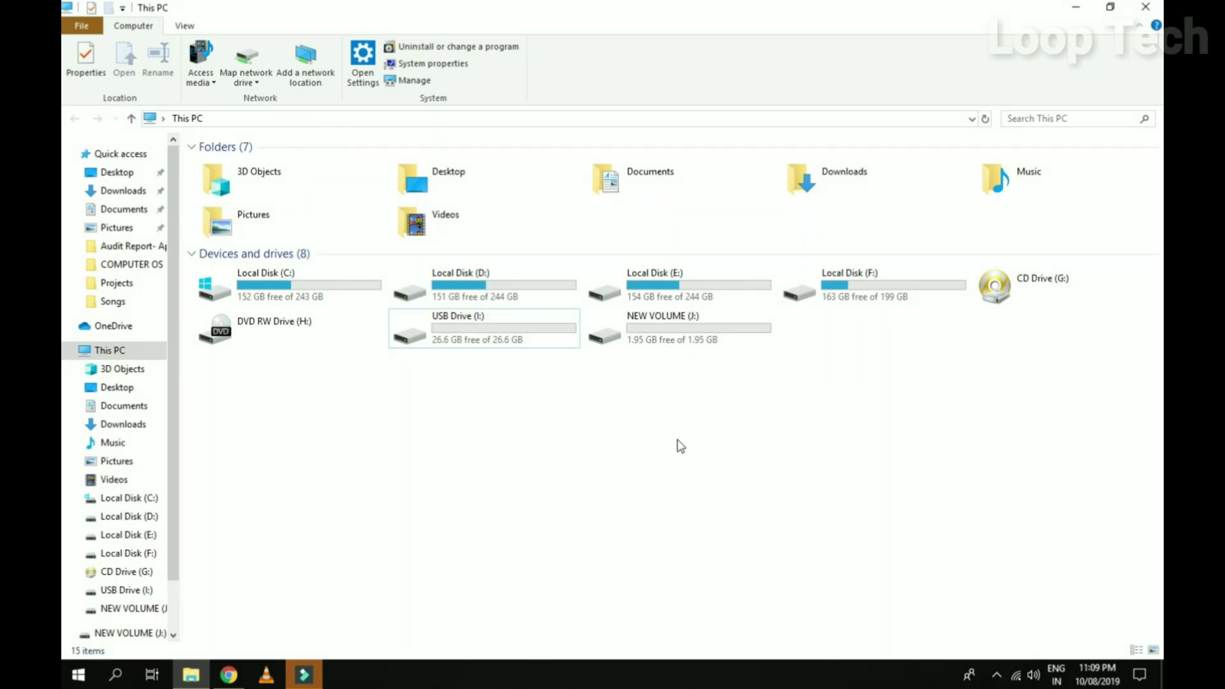
drag(958, 454, 435, 327)
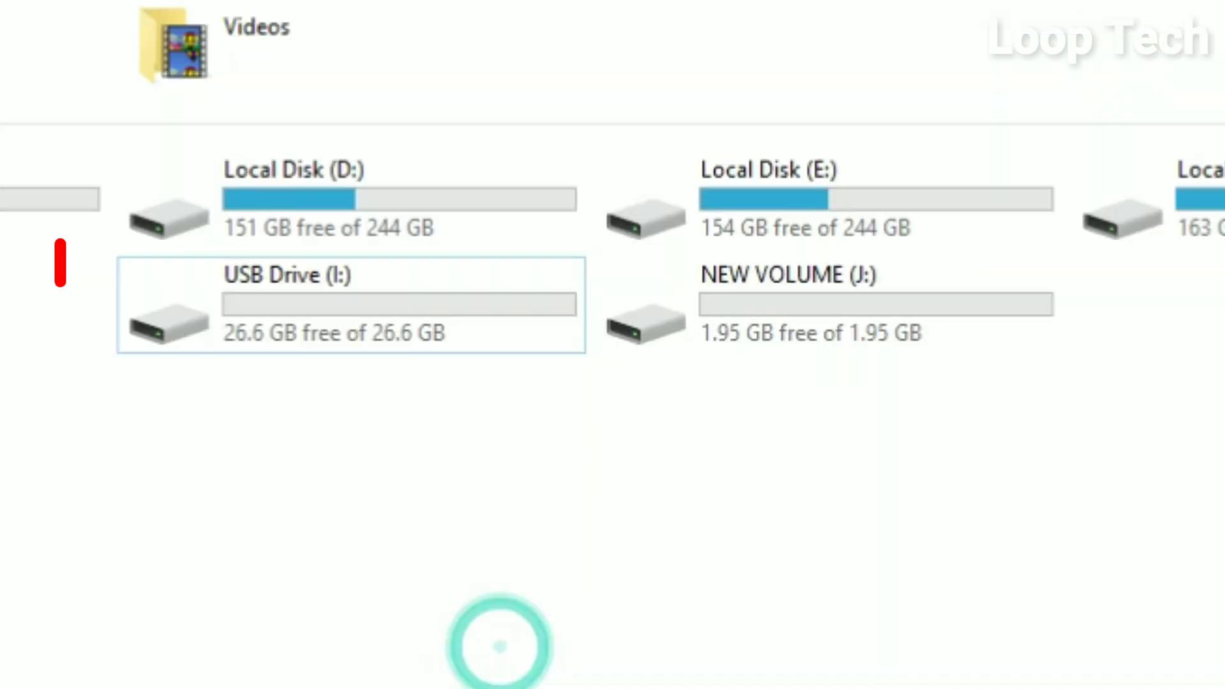
Examine the USB Drive (I:) and NEW VOLUME (J:) partitions in This PC and close the window.
right_click(231, 303)
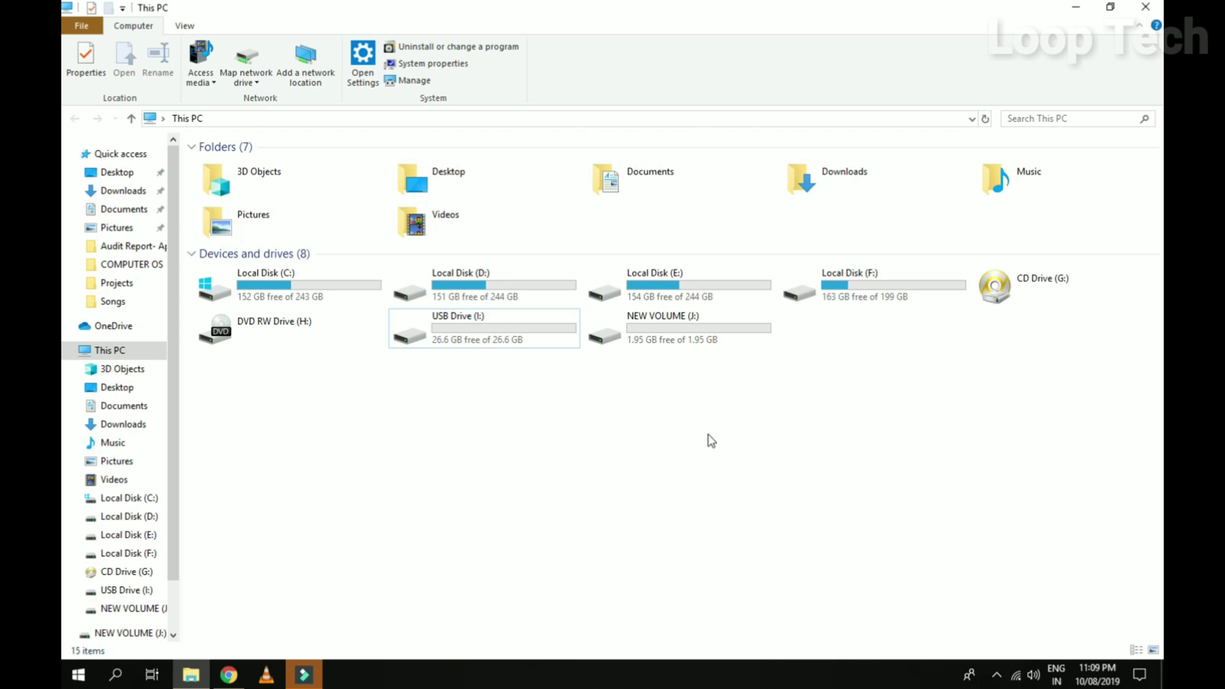
drag(412, 434, 560, 310)
right_click(499, 322)
click(842, 419)
drag(855, 414, 594, 492)
click(508, 319)
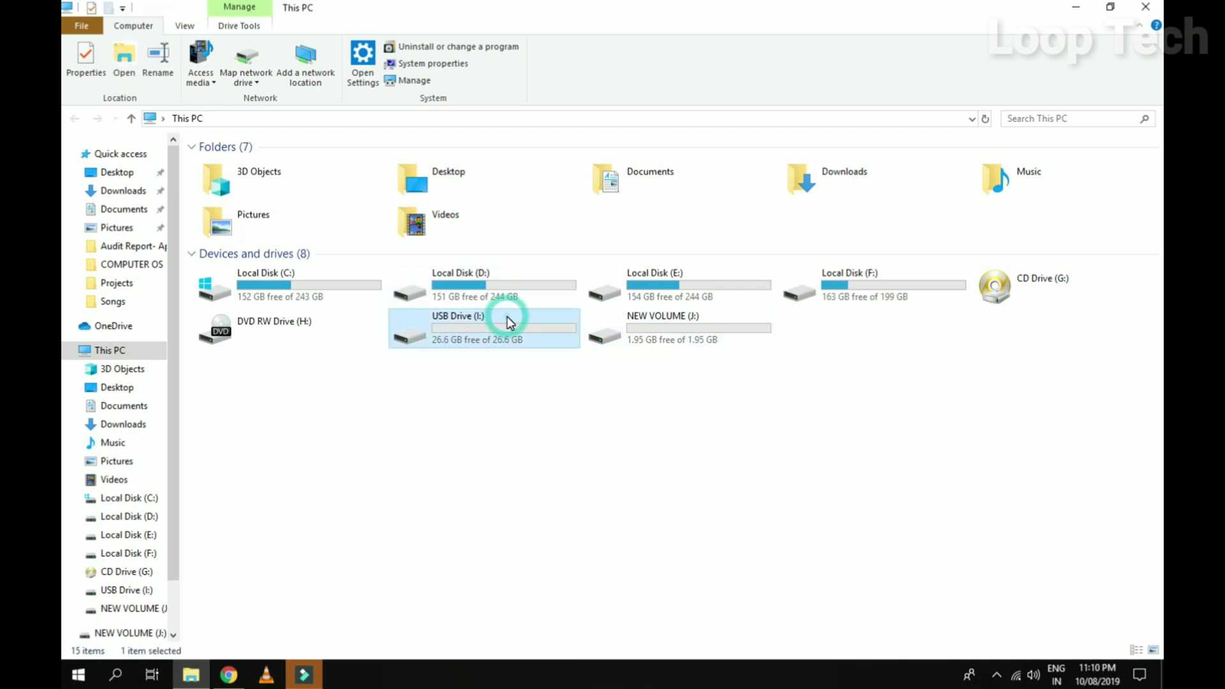
click(749, 329)
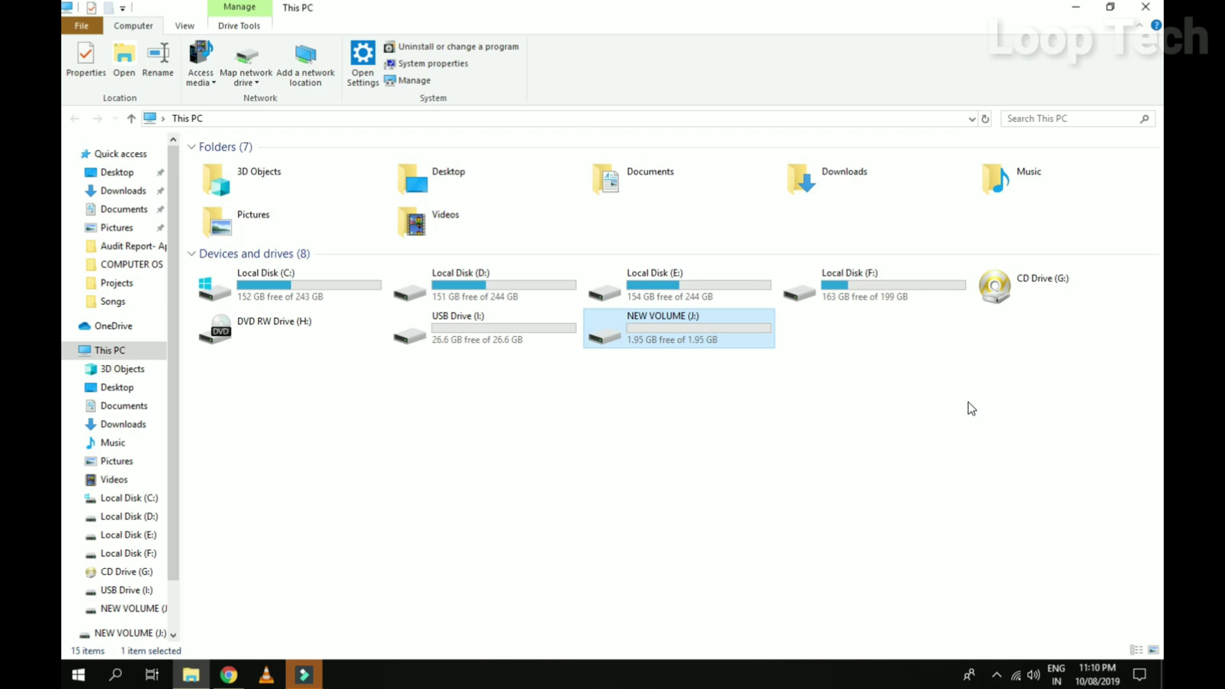
key(Left)
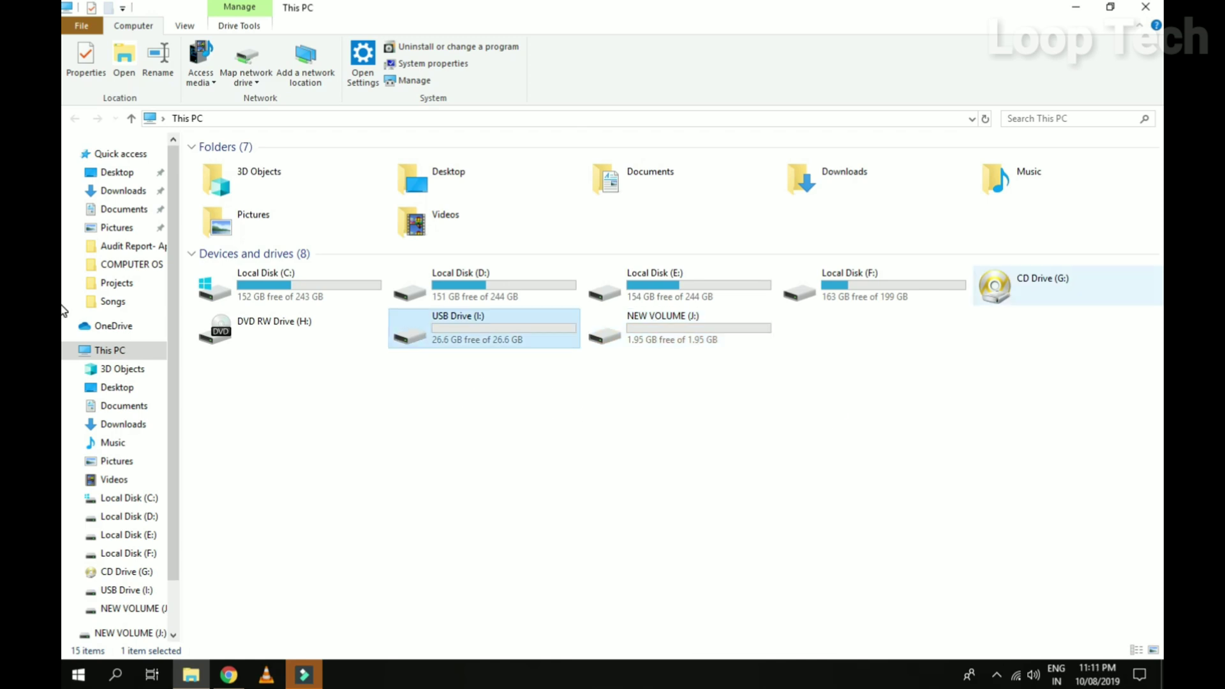
click(1143, 6)
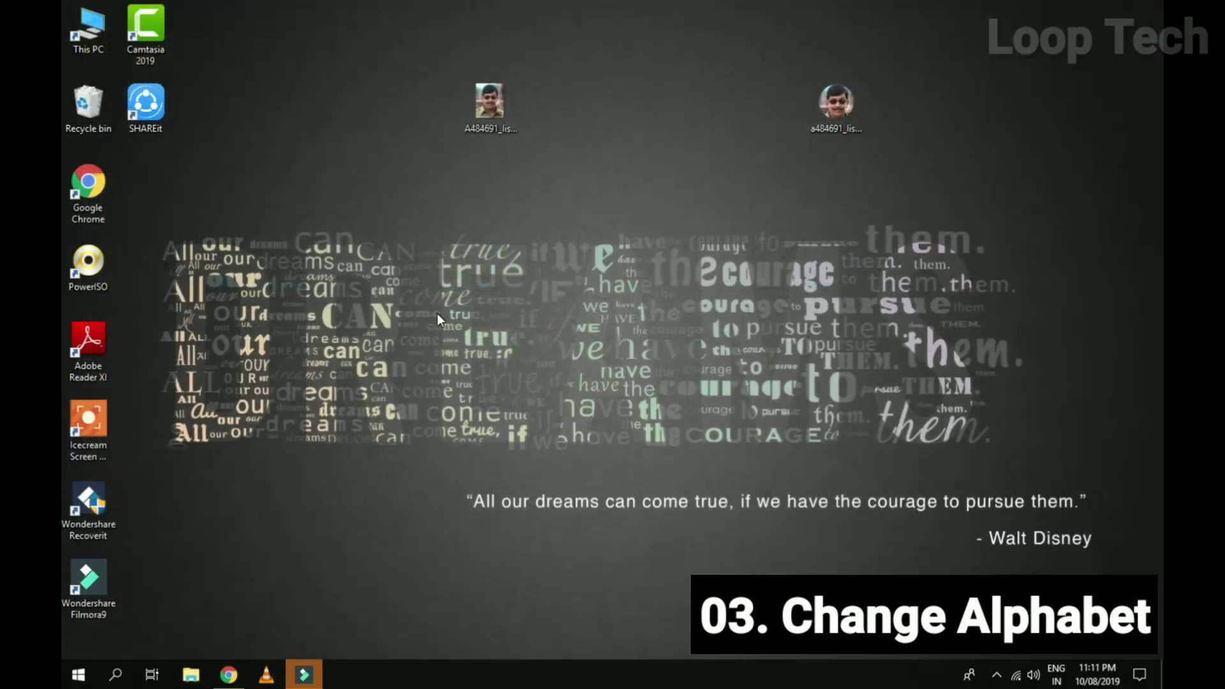
Open This PC, search Windows for "part" and open Create and format hard disk partitions.
double_click(63, 44)
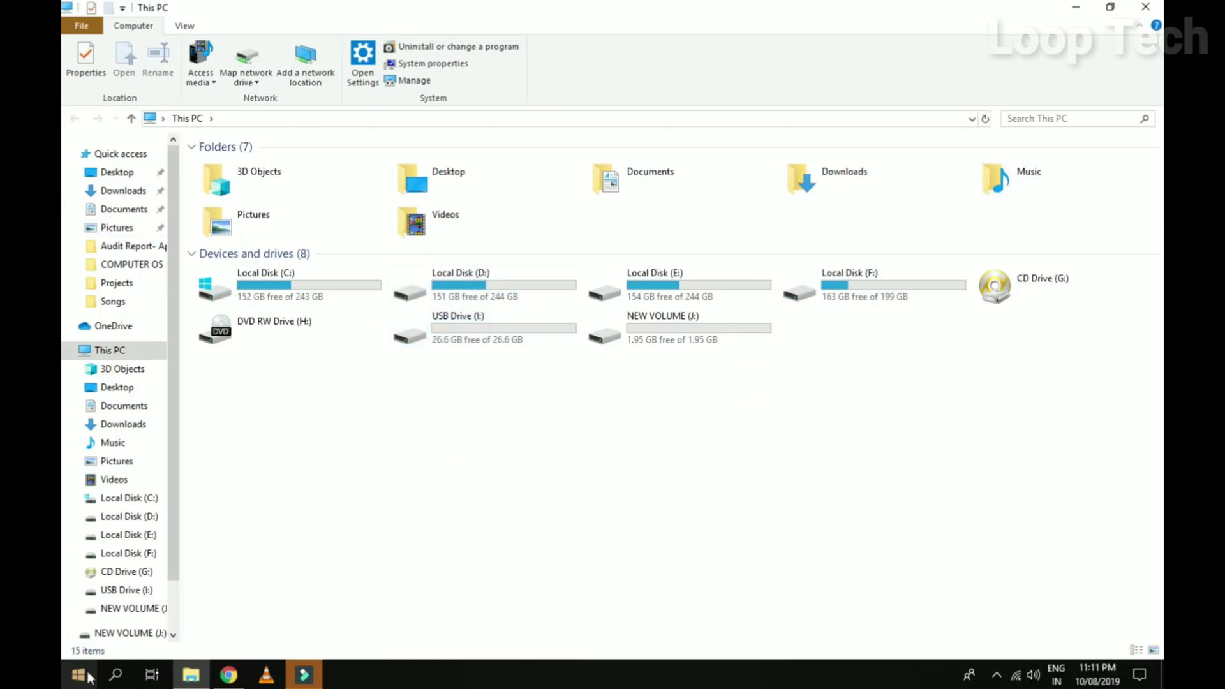
click(126, 676)
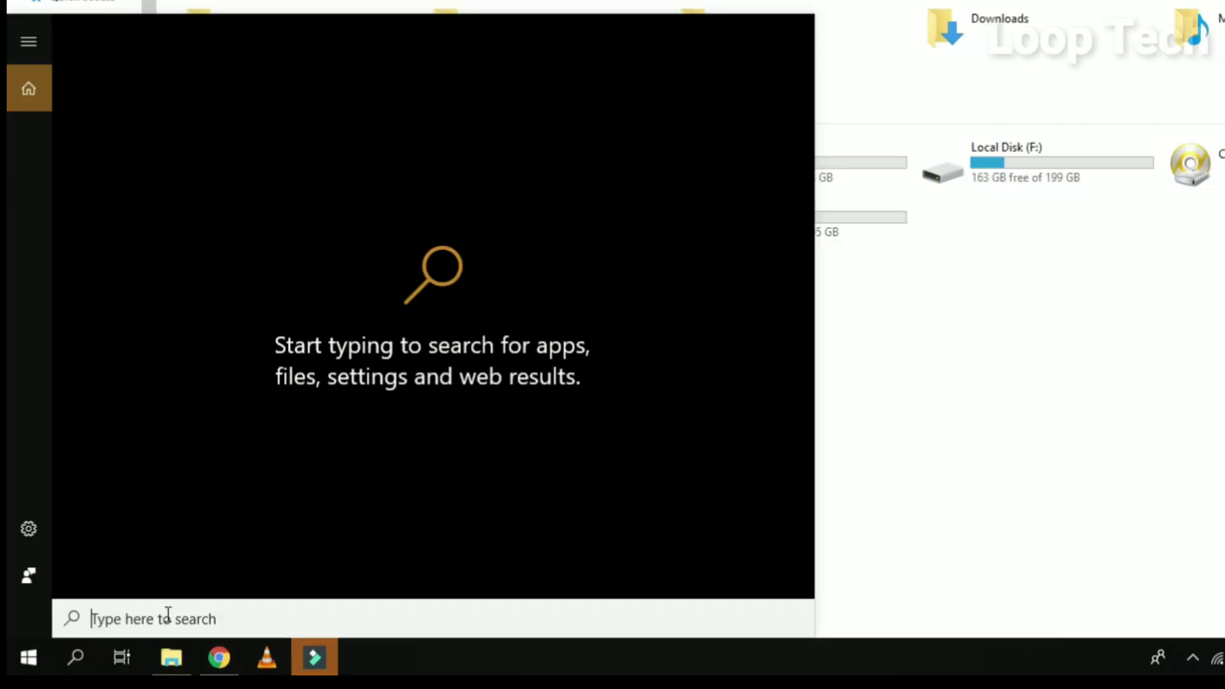
text(part)
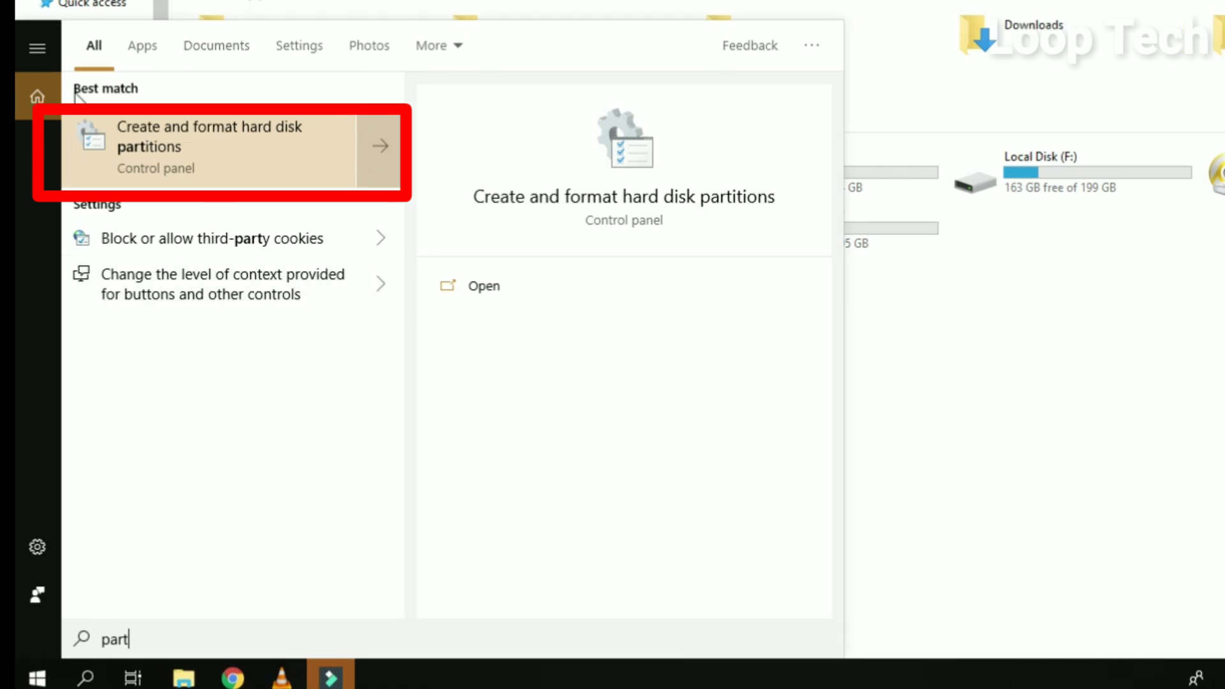
click(375, 133)
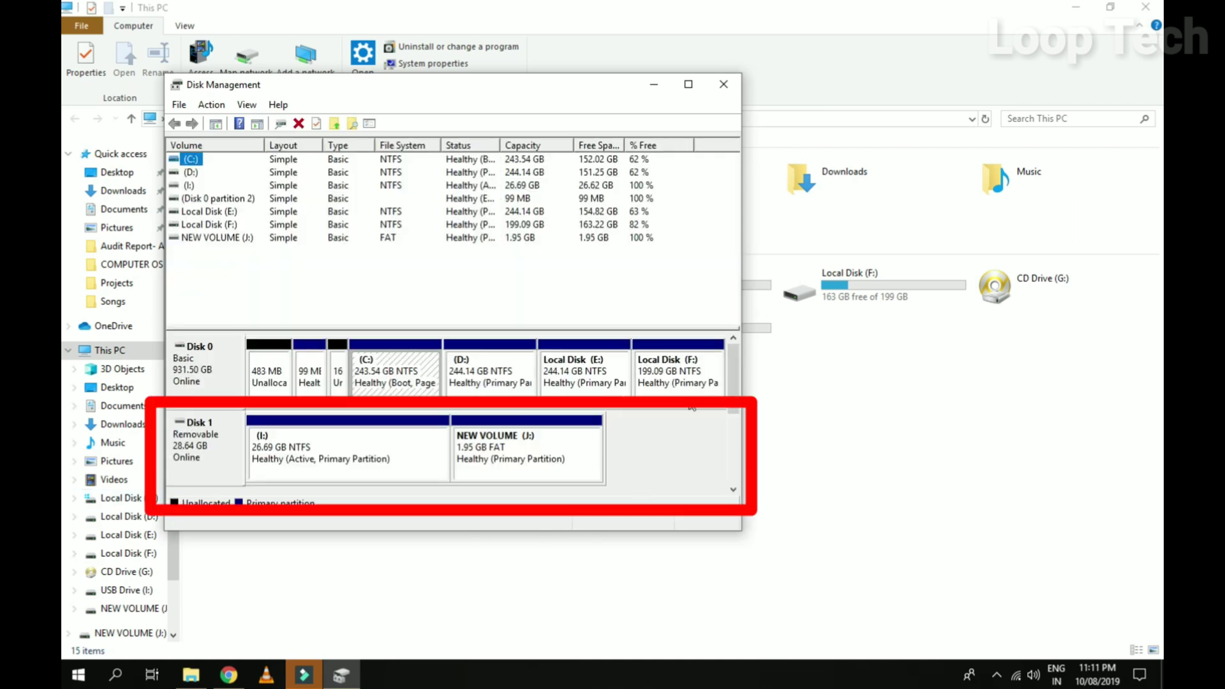
Change the drive letter of the (I:) volume on removable Disk 1 to R, accepting the drive letter warning.
right_click(285, 458)
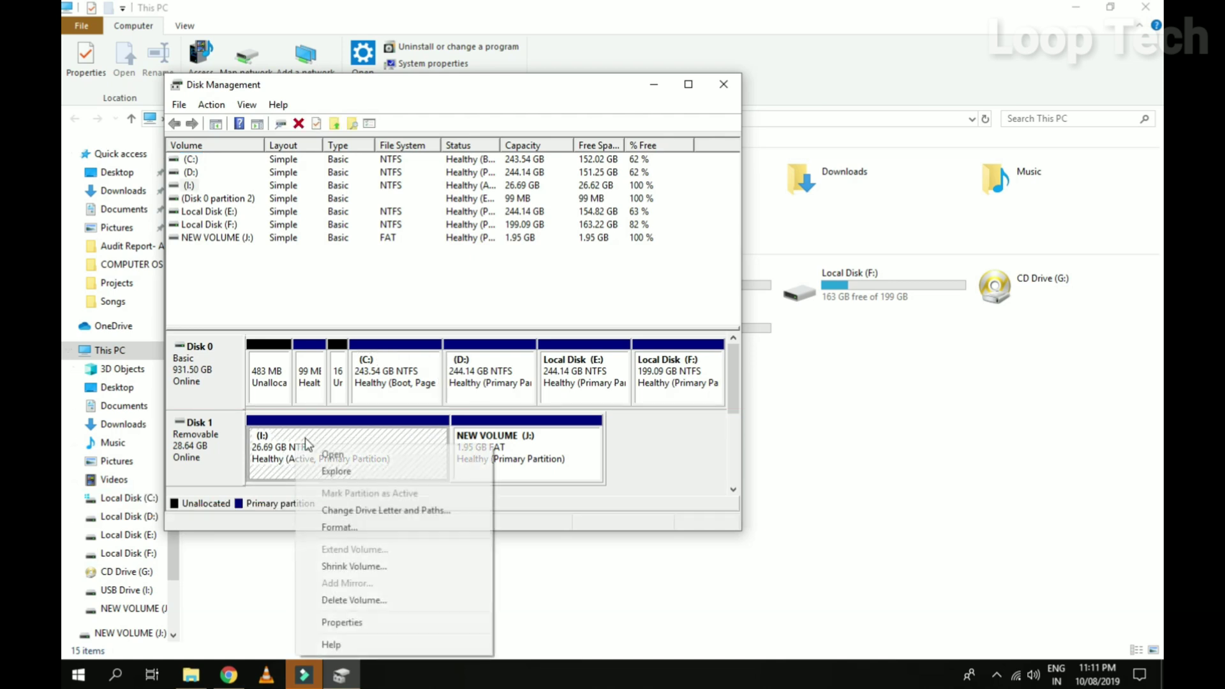
click(415, 514)
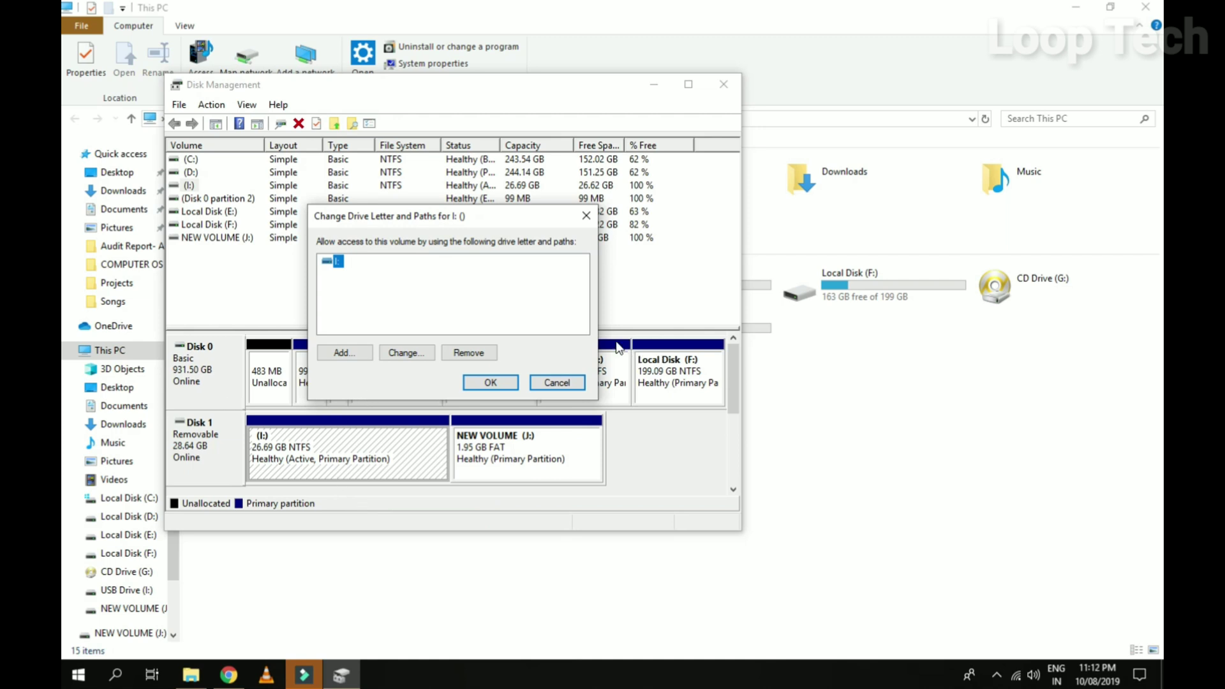
click(403, 354)
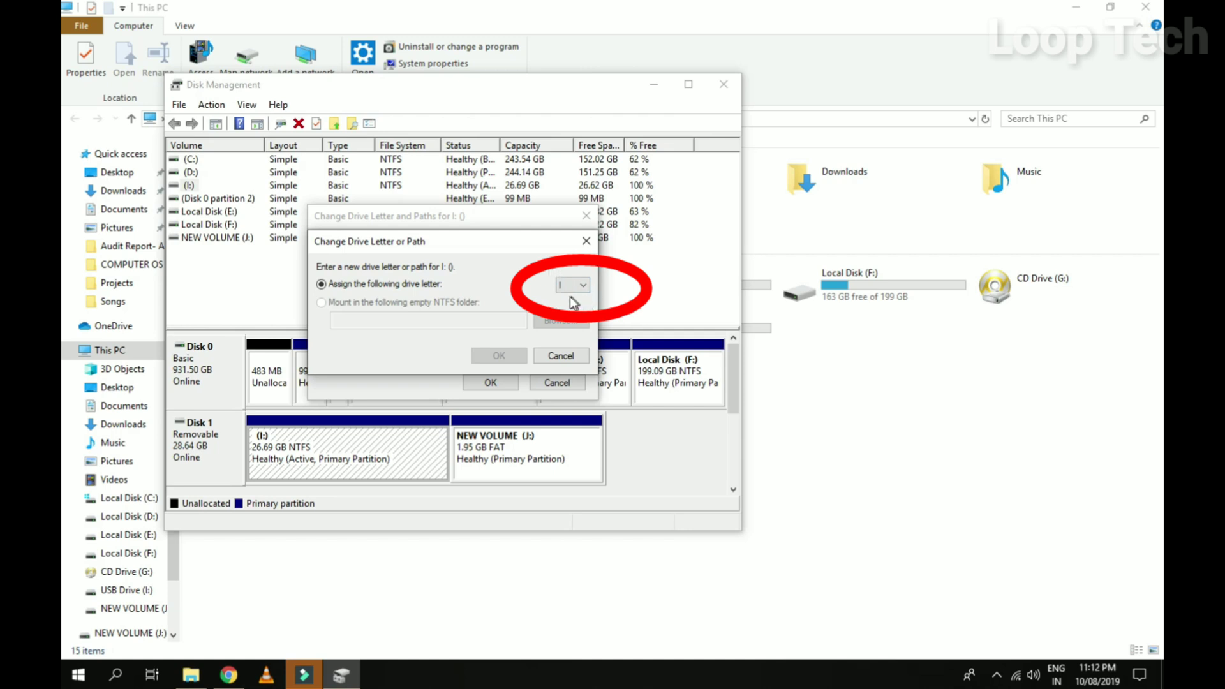
click(579, 295)
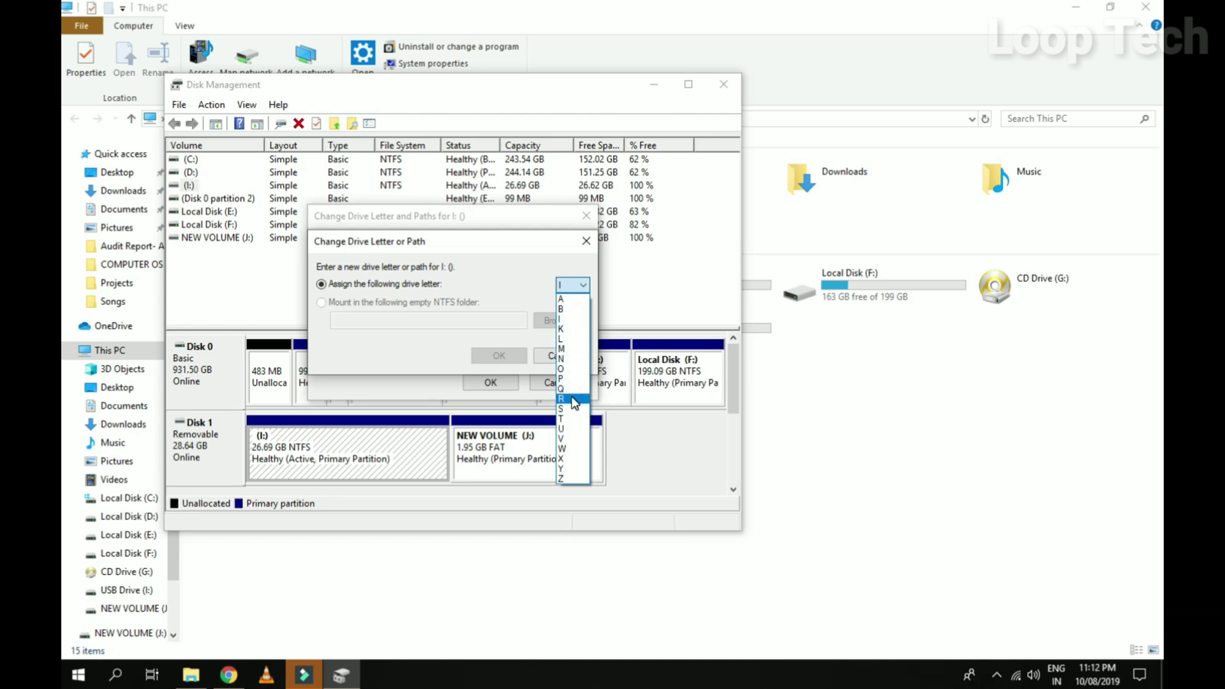
click(567, 409)
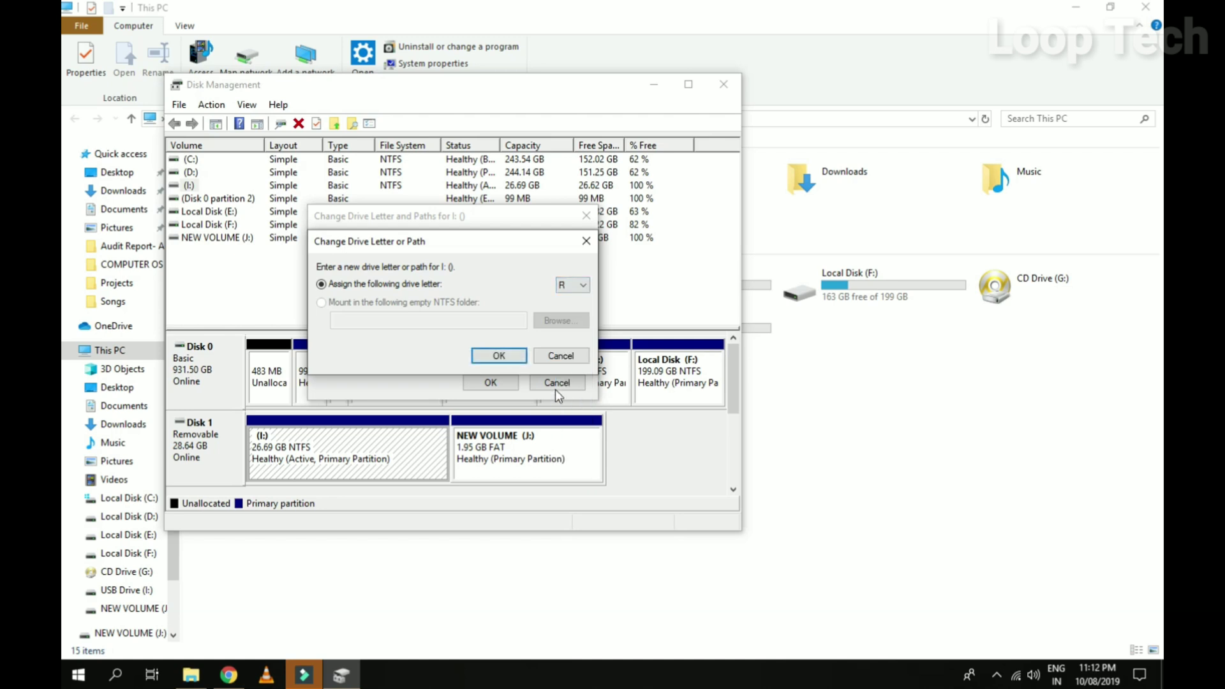
click(509, 356)
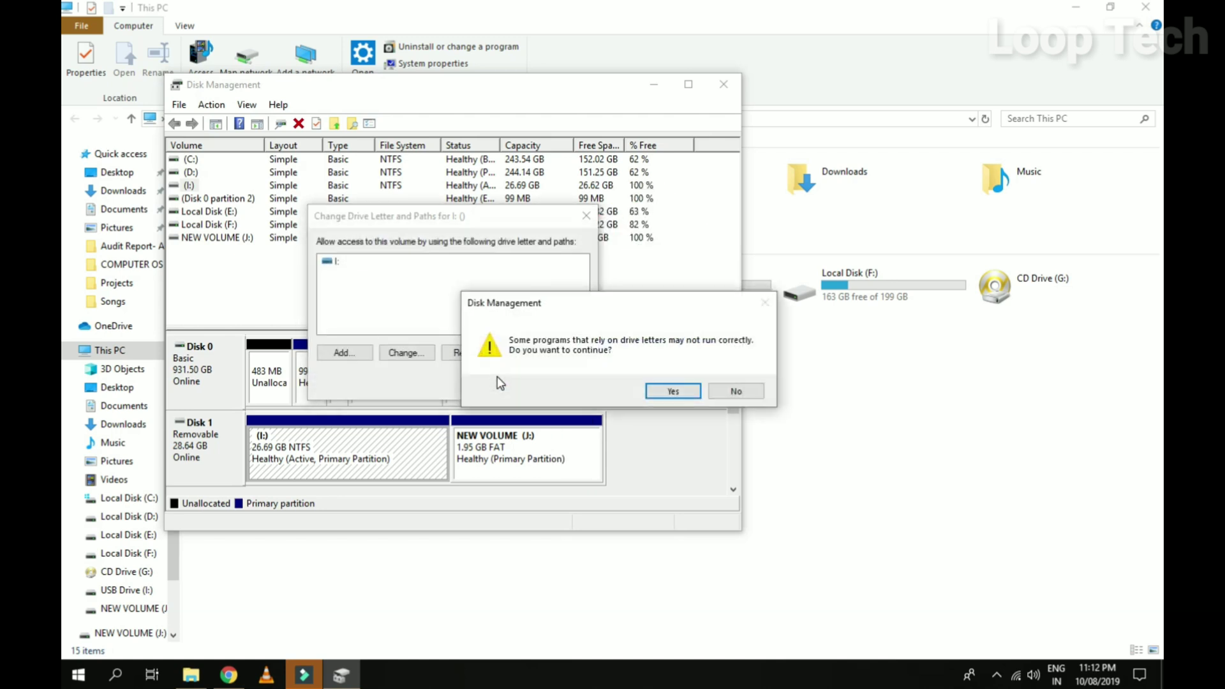
click(672, 392)
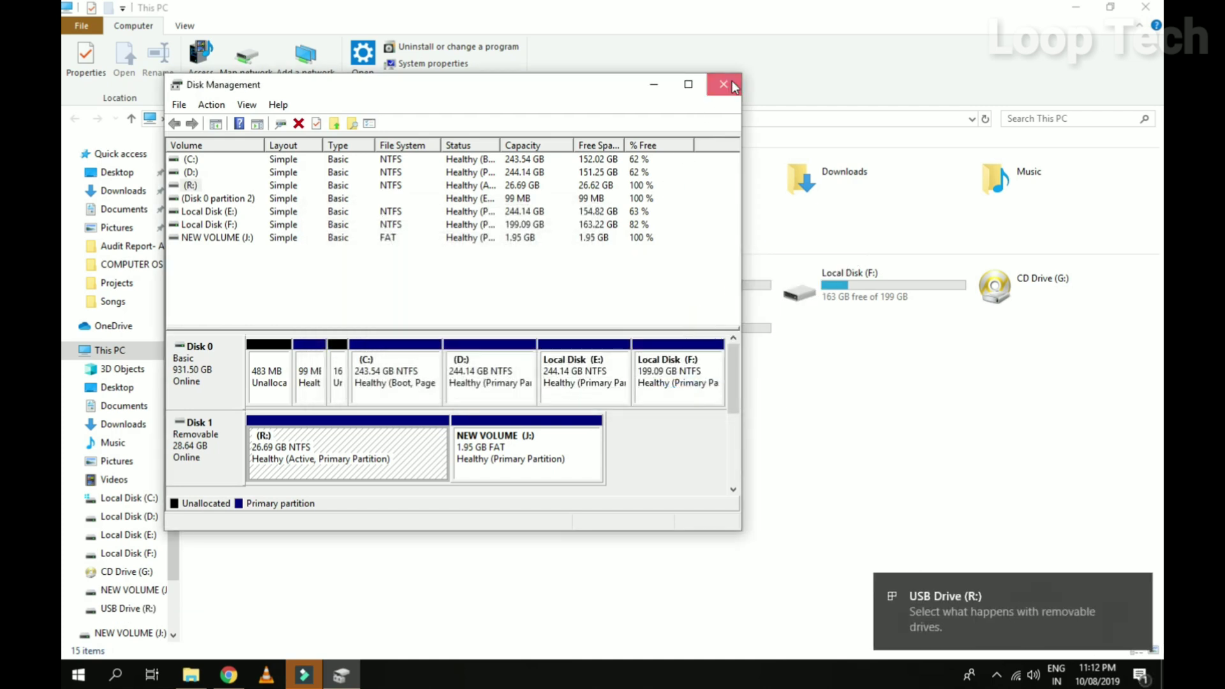
Close Disk Management and refresh the drive list in This PC.
click(734, 85)
right_click(675, 376)
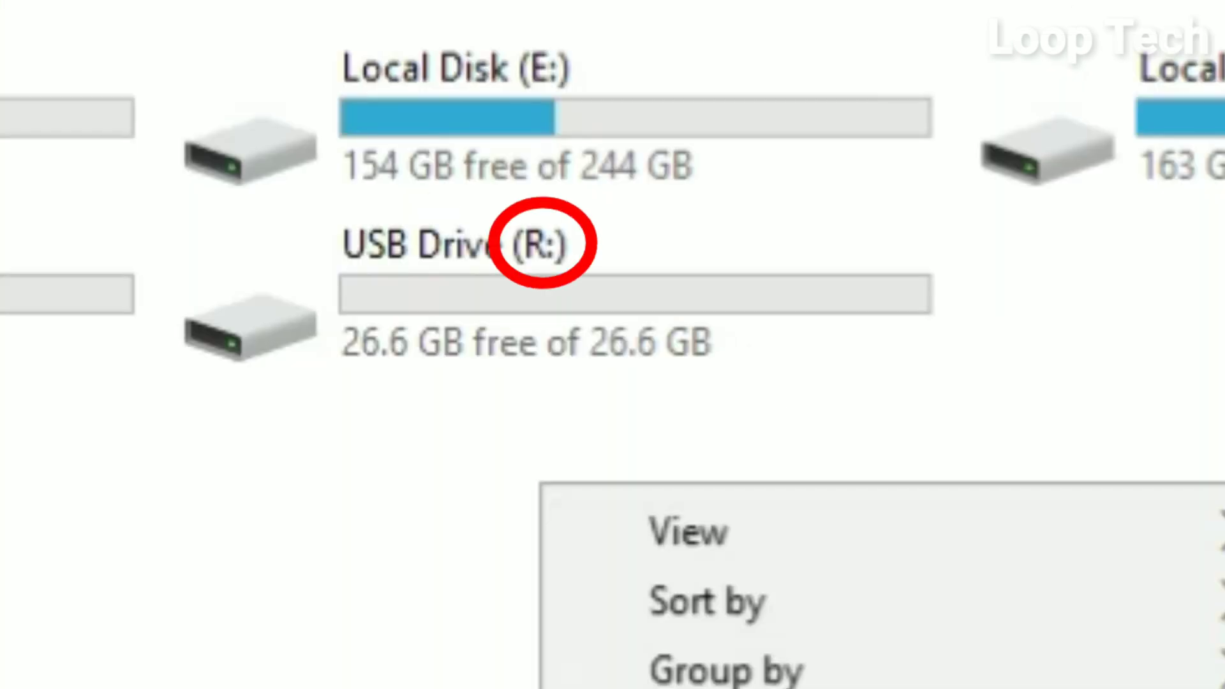
click(495, 440)
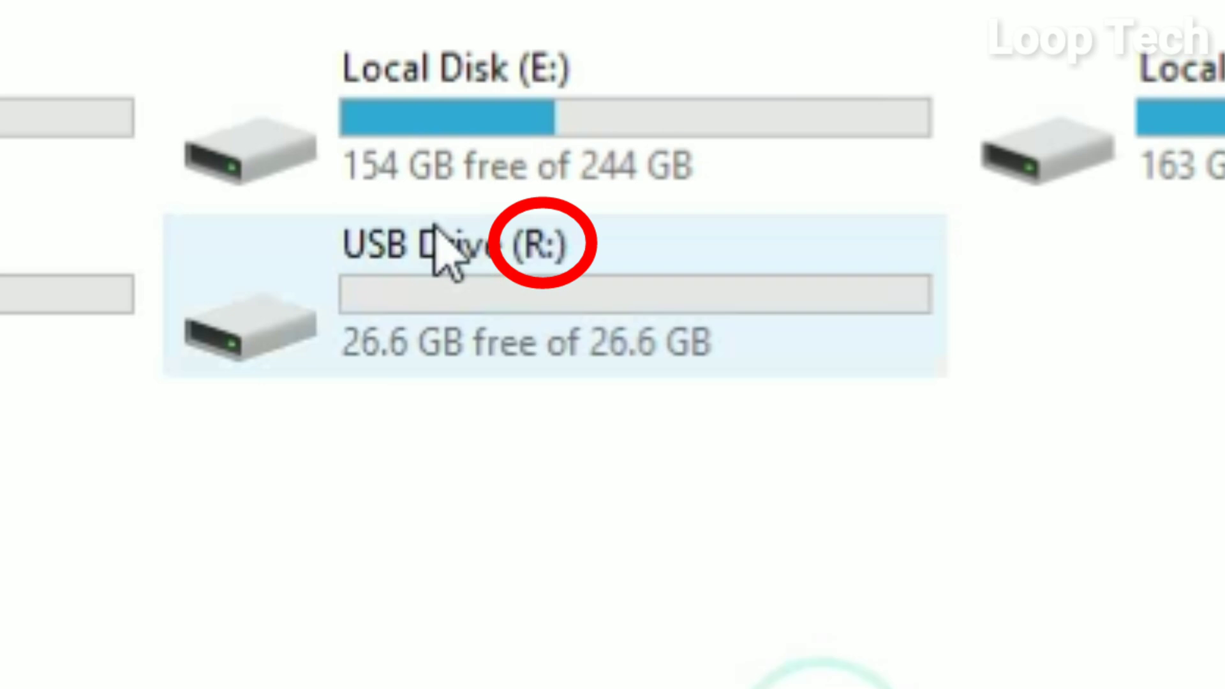